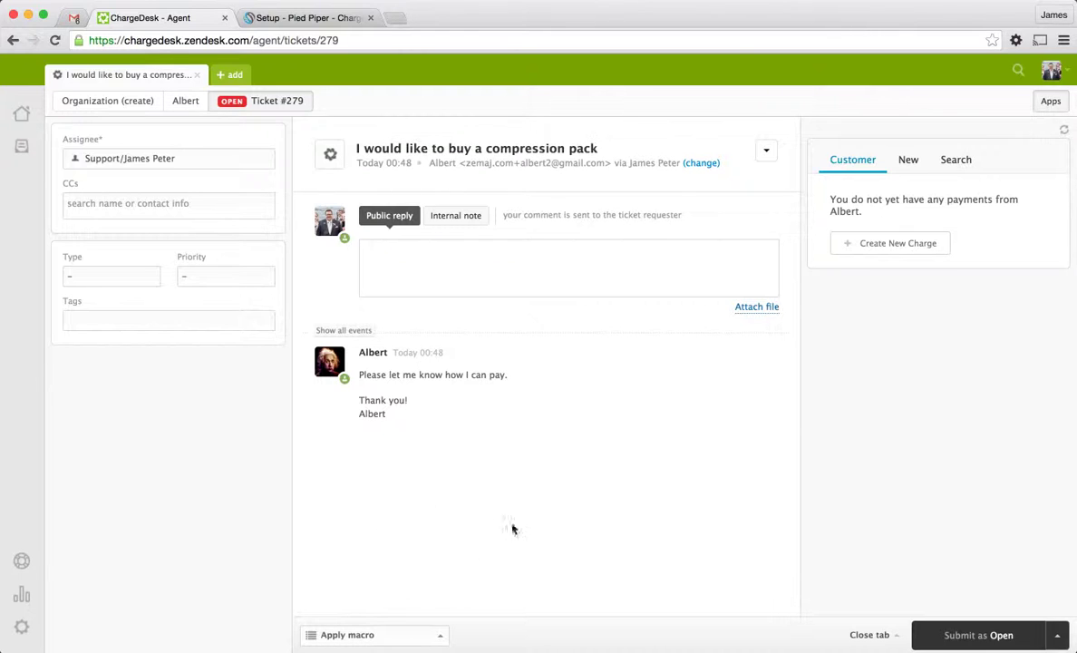
Open ChargeDesk's Charge New Customer form on ticket #279
click(463, 274)
Request an $11 payment described as 'Compression Pack' from the ticket's customer
click(890, 244)
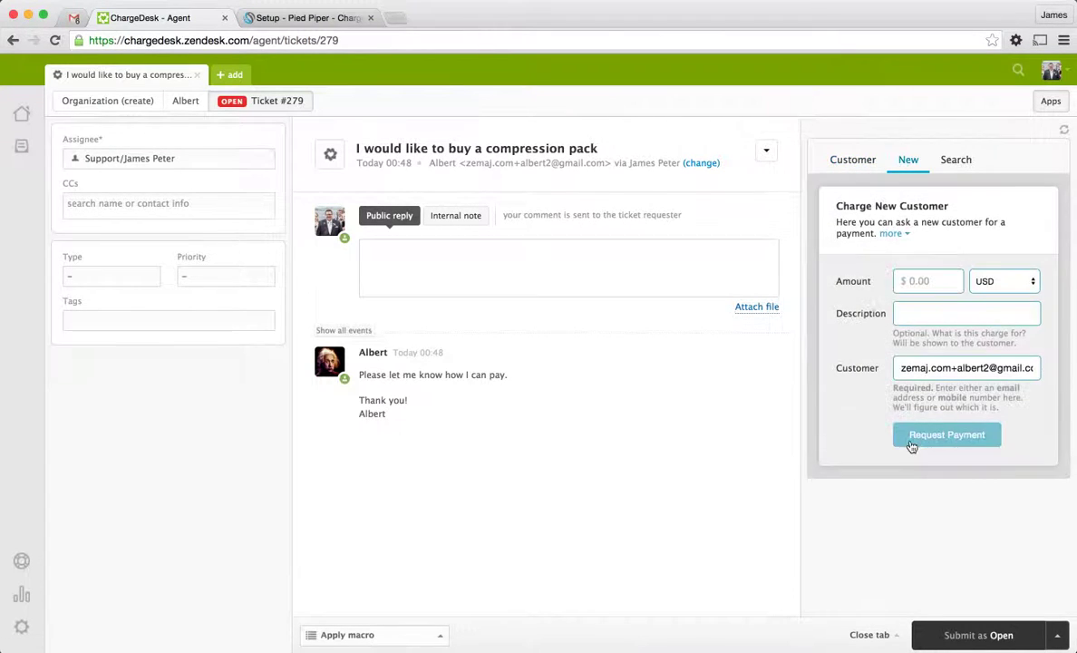
click(914, 281)
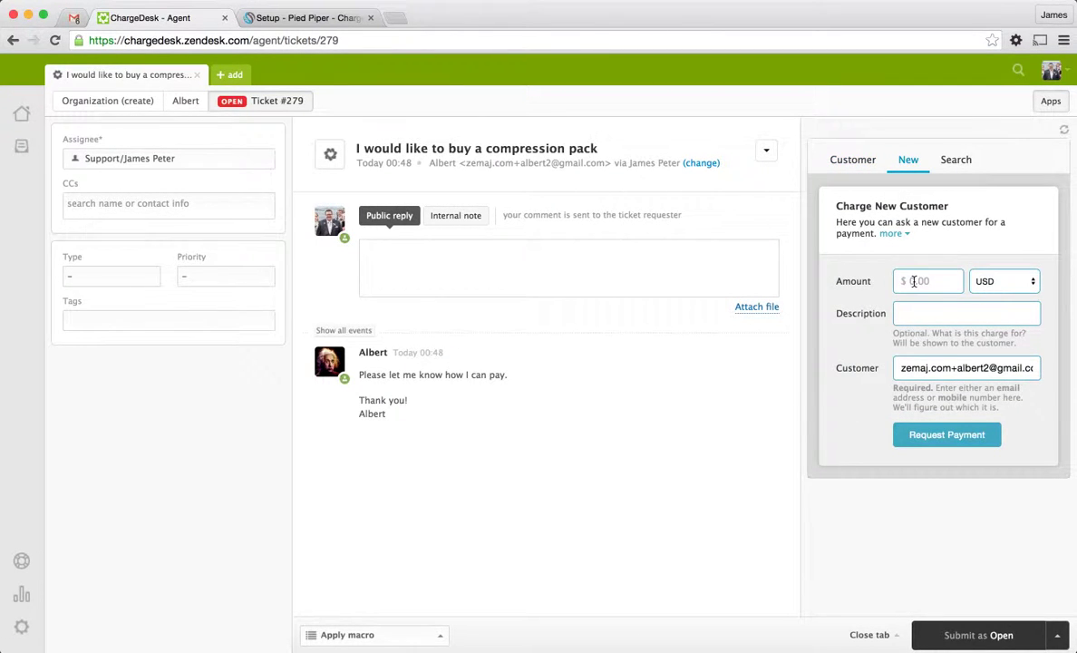
text(11)
click(996, 309)
text(Compressi)
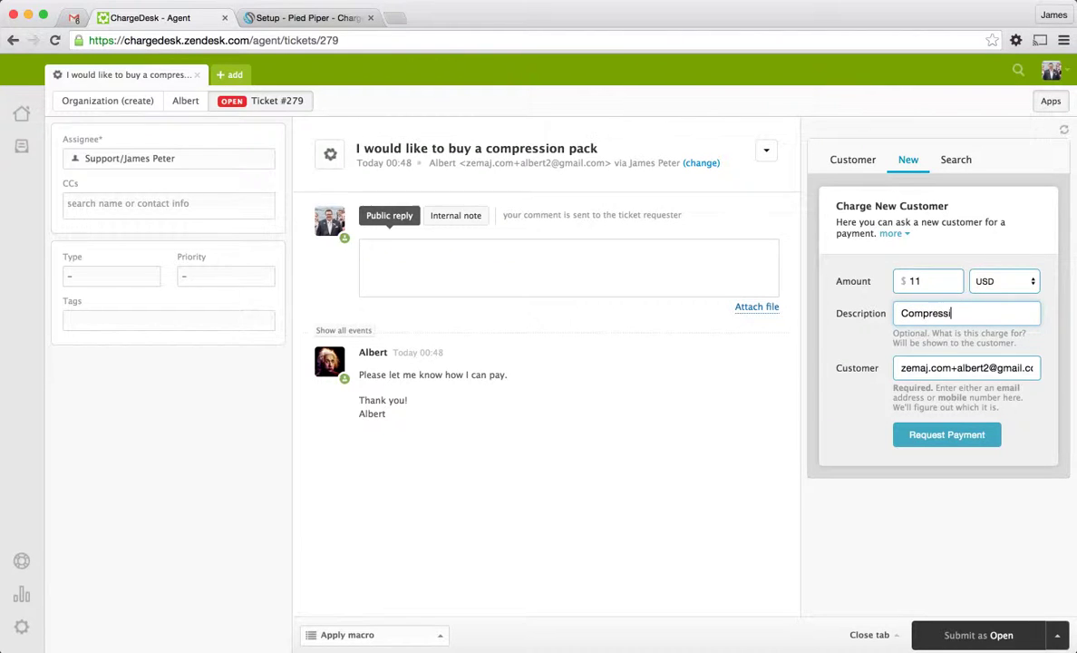
text(on Pack)
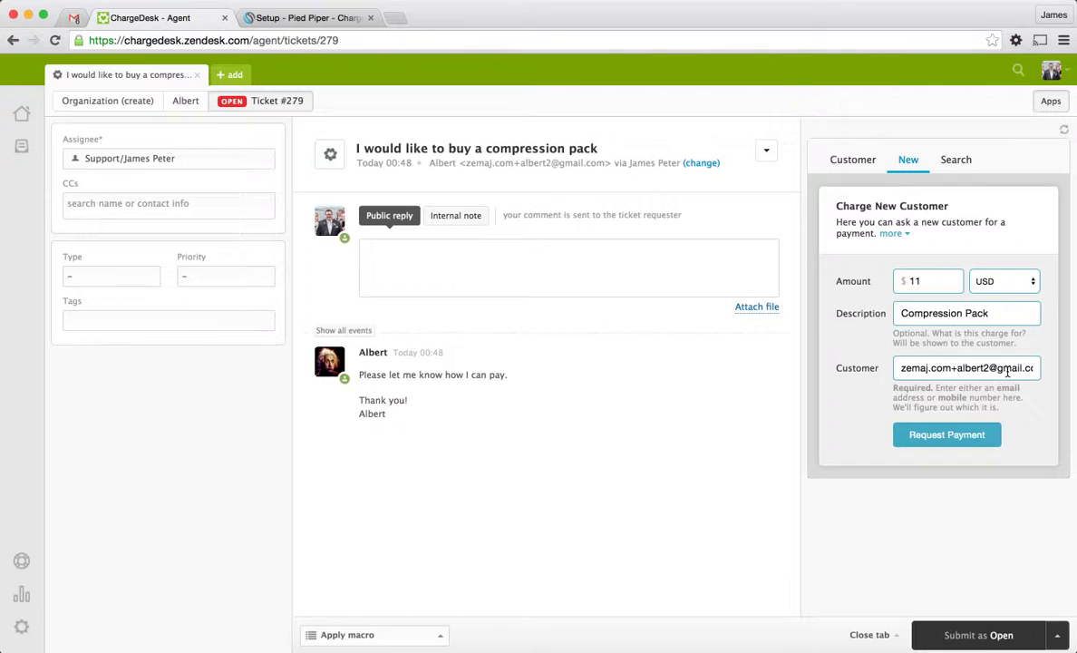
click(969, 438)
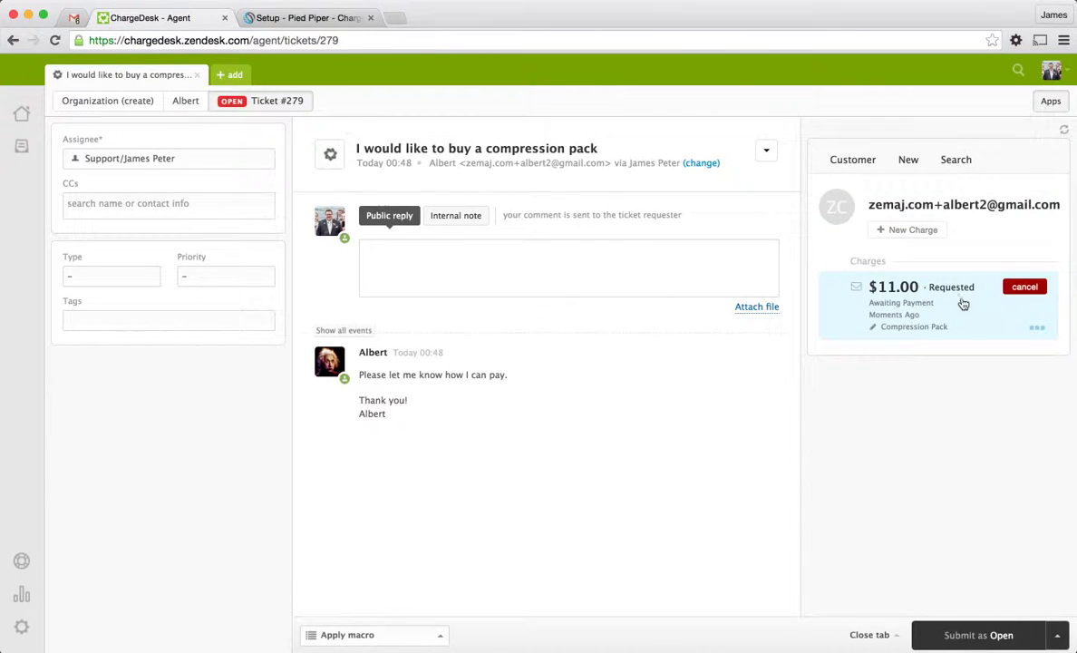
Expand the $11.00 charge and look at its reminder email without sending it
click(955, 313)
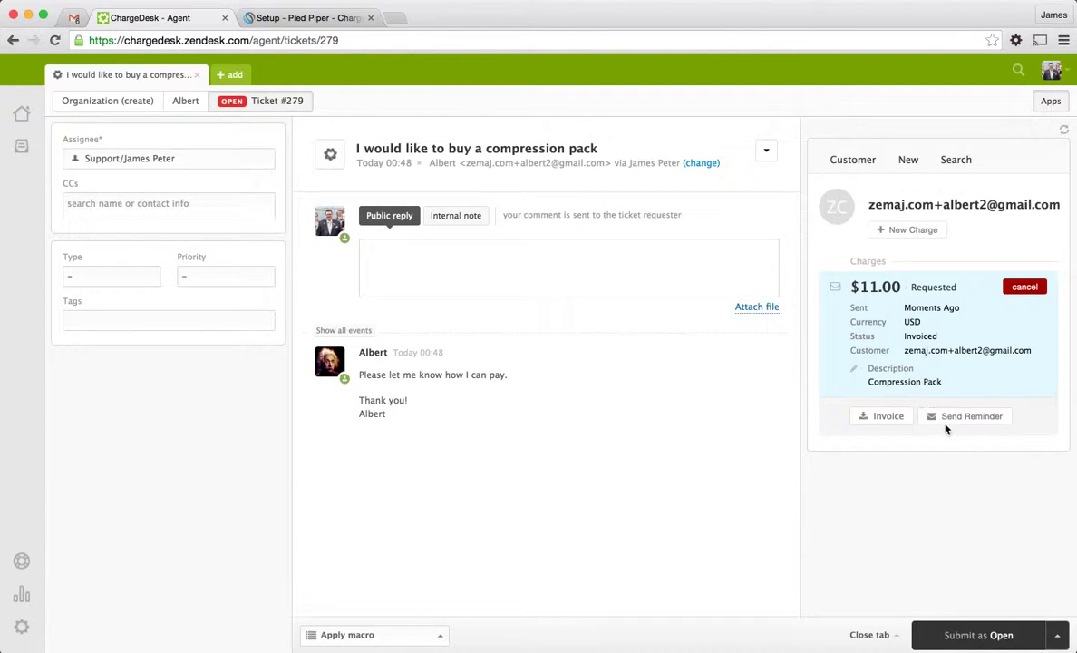
click(950, 420)
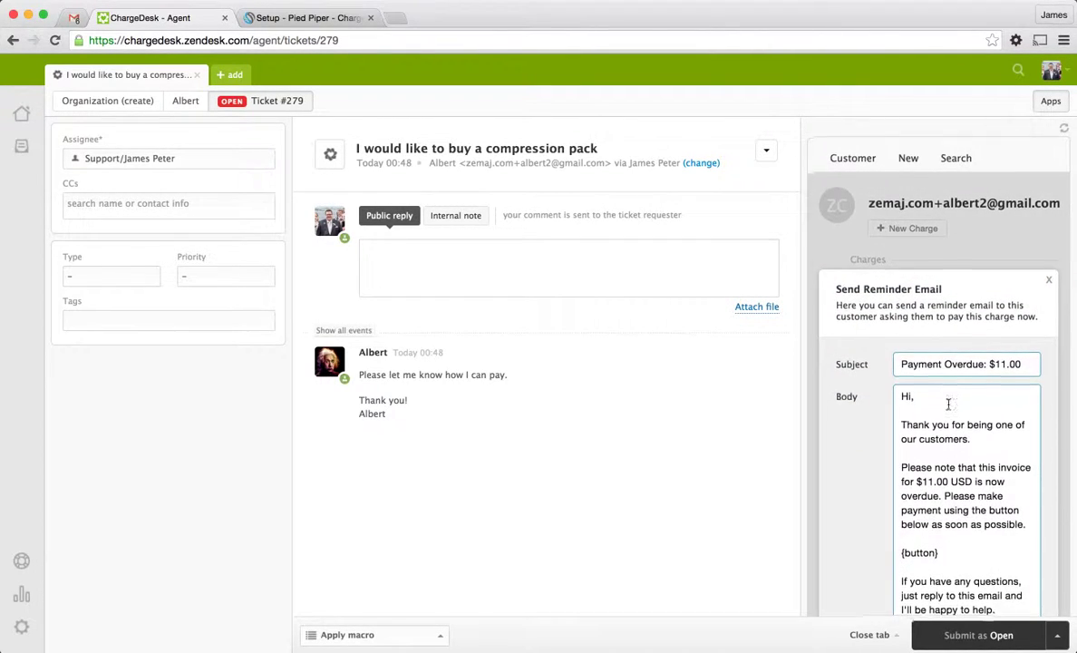
scroll(948, 404, down, 5)
scroll(998, 345, up, 4)
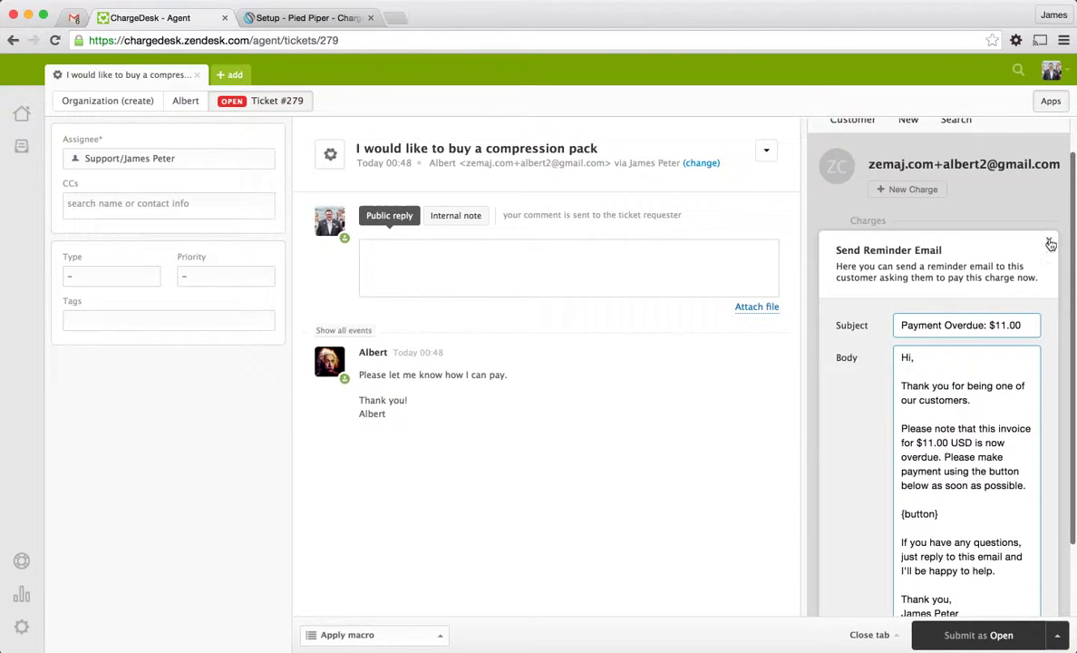
click(1049, 243)
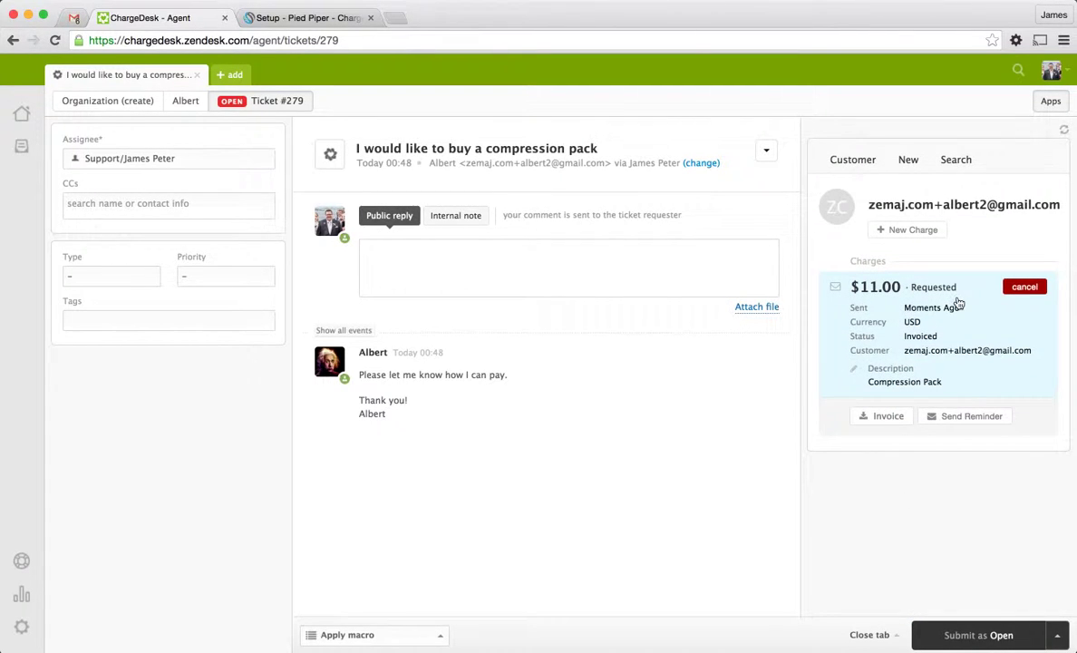
Open the 'Please Pay $11.00' email in the customer's Gmail inbox
click(78, 18)
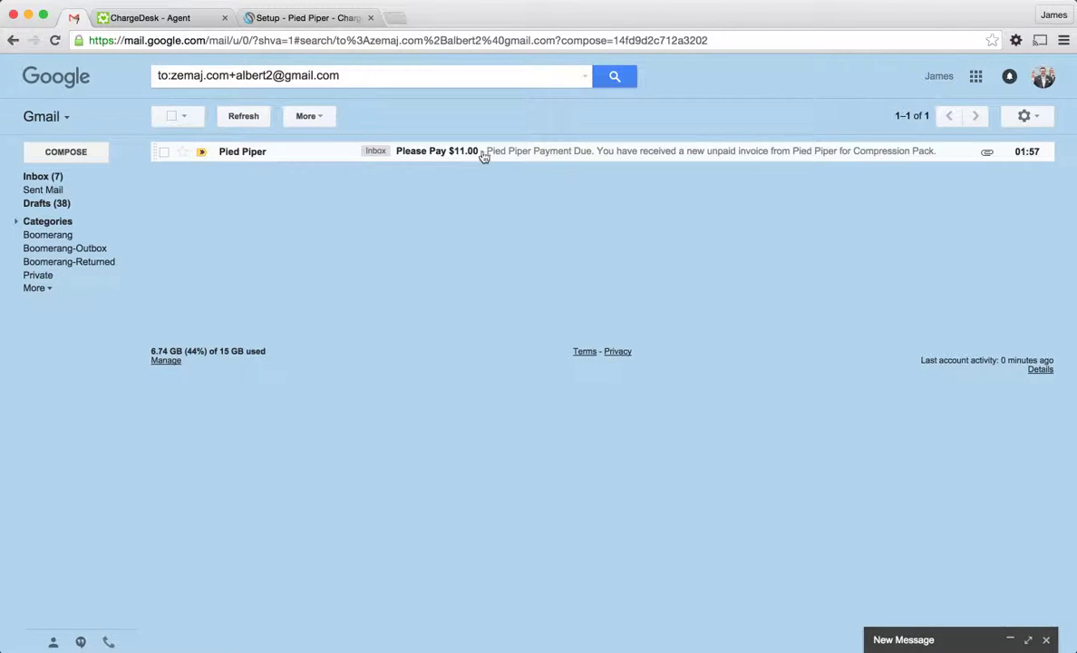
click(464, 156)
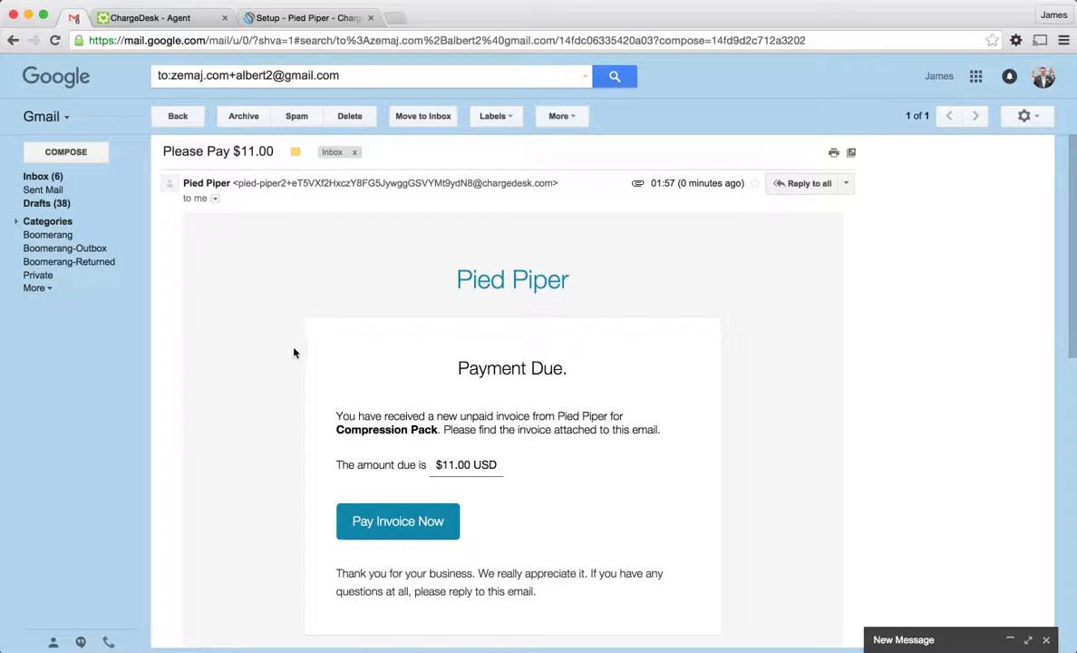
scroll(291, 353, down, 2)
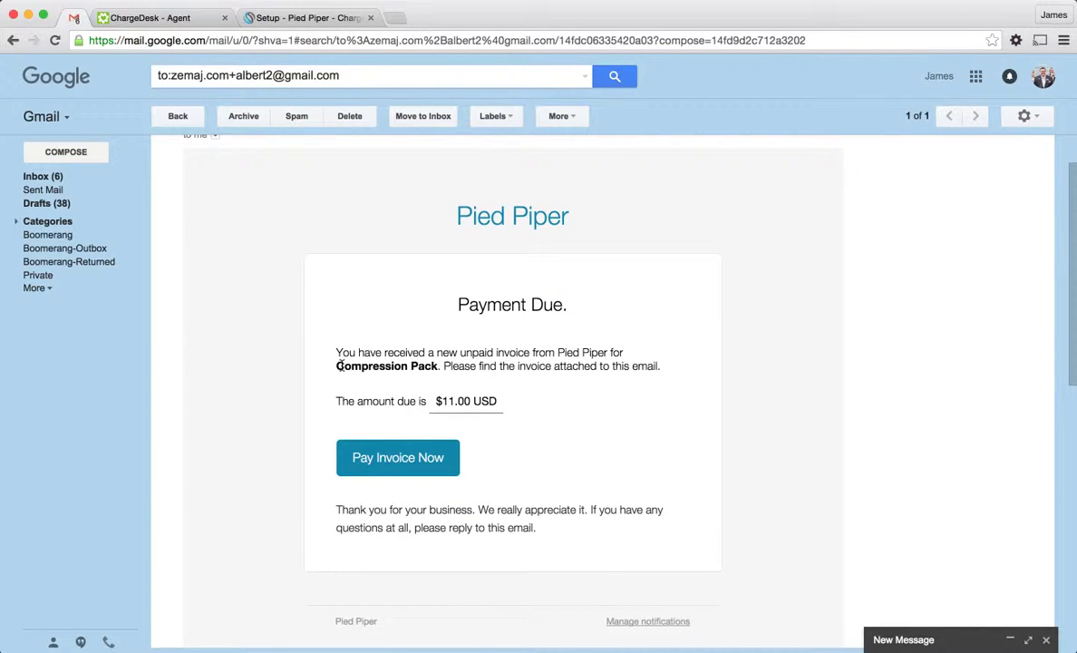
scroll(450, 443, down, 3)
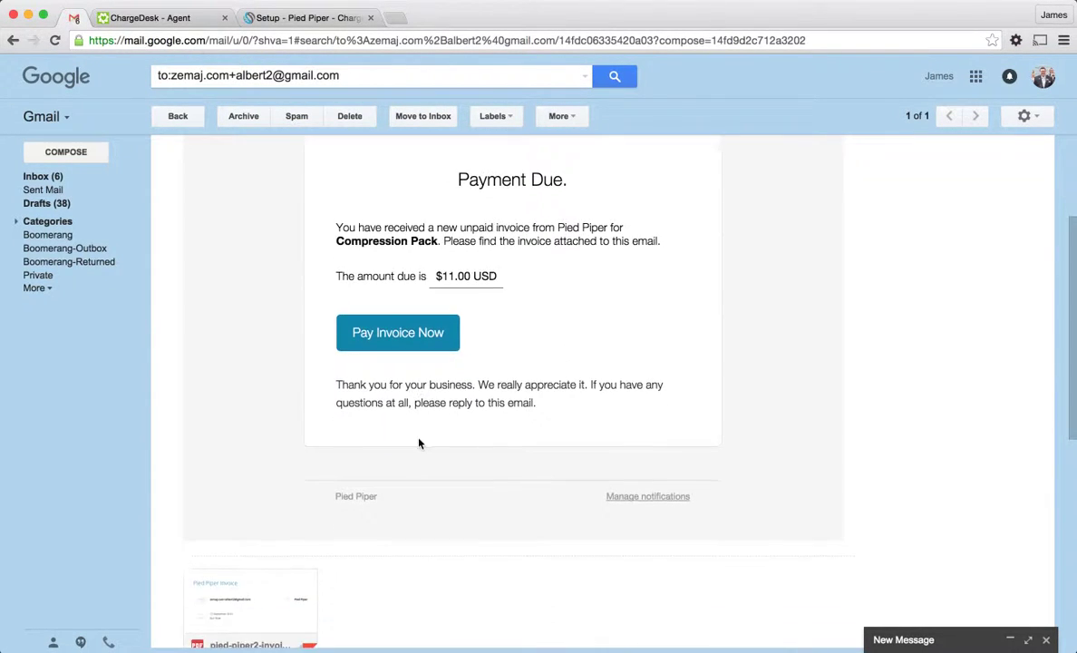
scroll(419, 443, down, 5)
Preview the attached $11.00 Compression Pack invoice PDF
mouse_move(218, 397)
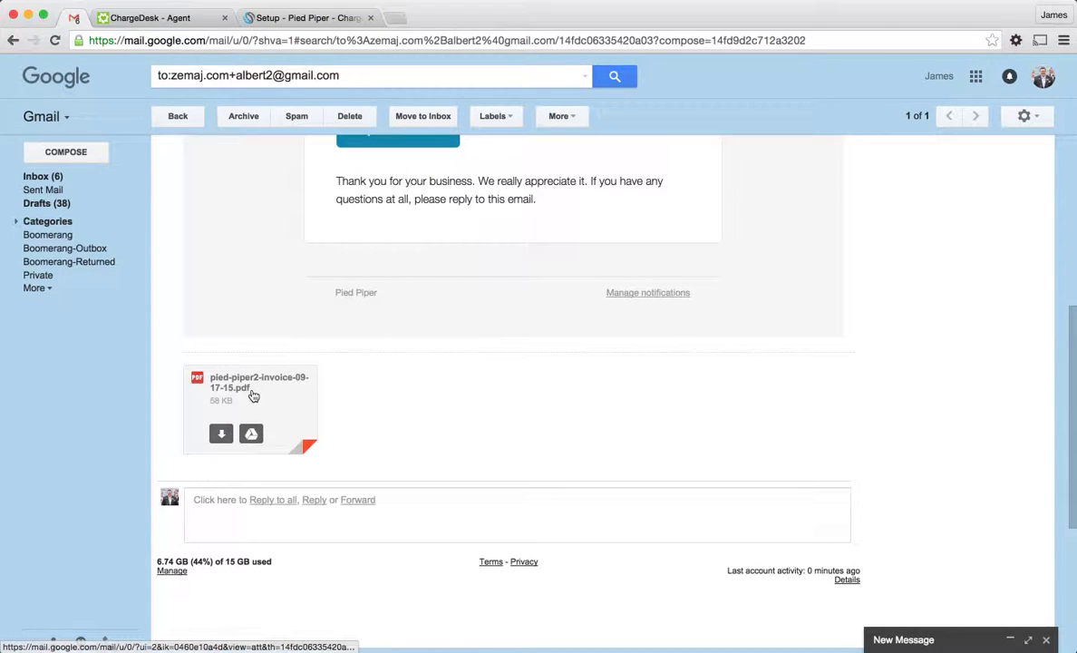
click(318, 408)
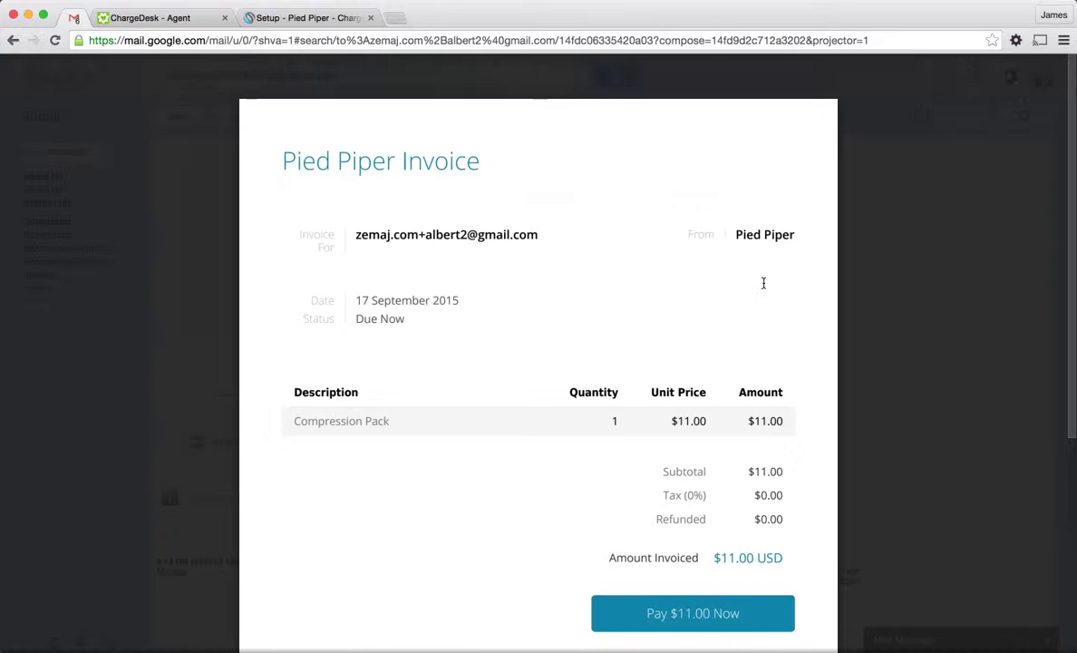
scroll(581, 374, down, 3)
scroll(578, 371, down, 1)
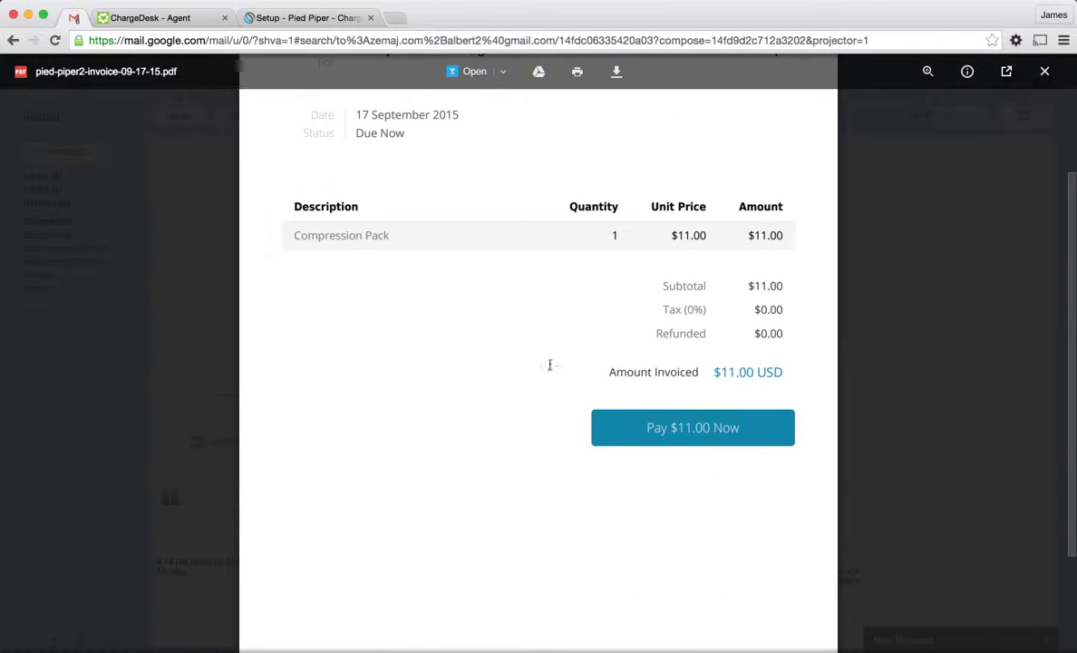
scroll(498, 383, down, 3)
scroll(497, 383, up, 3)
scroll(498, 382, up, 4)
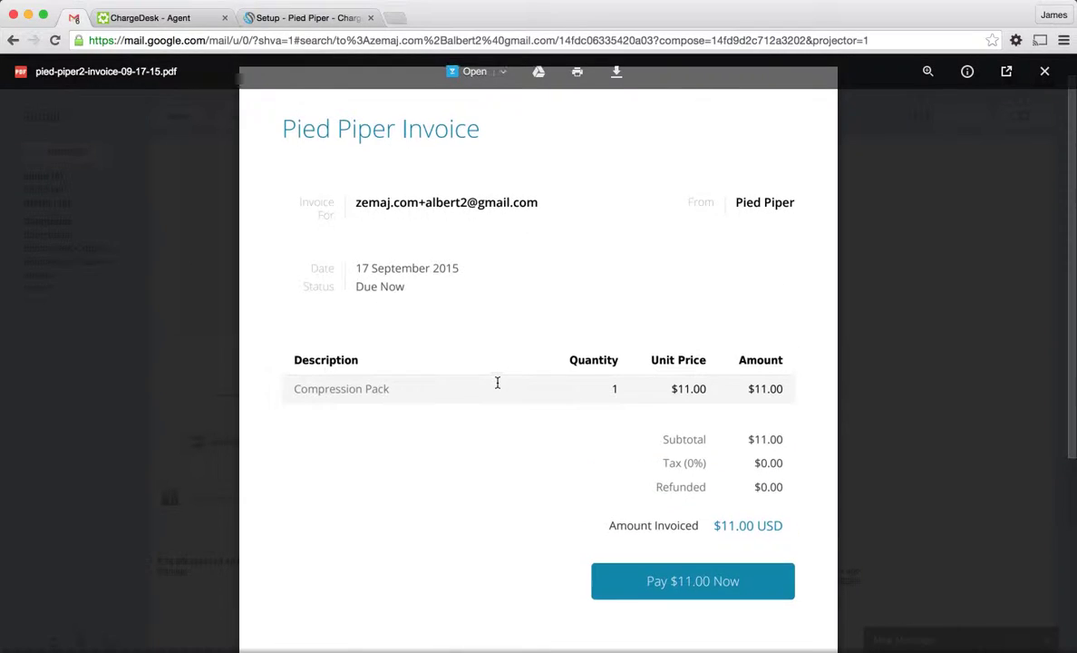
scroll(498, 382, down, 2)
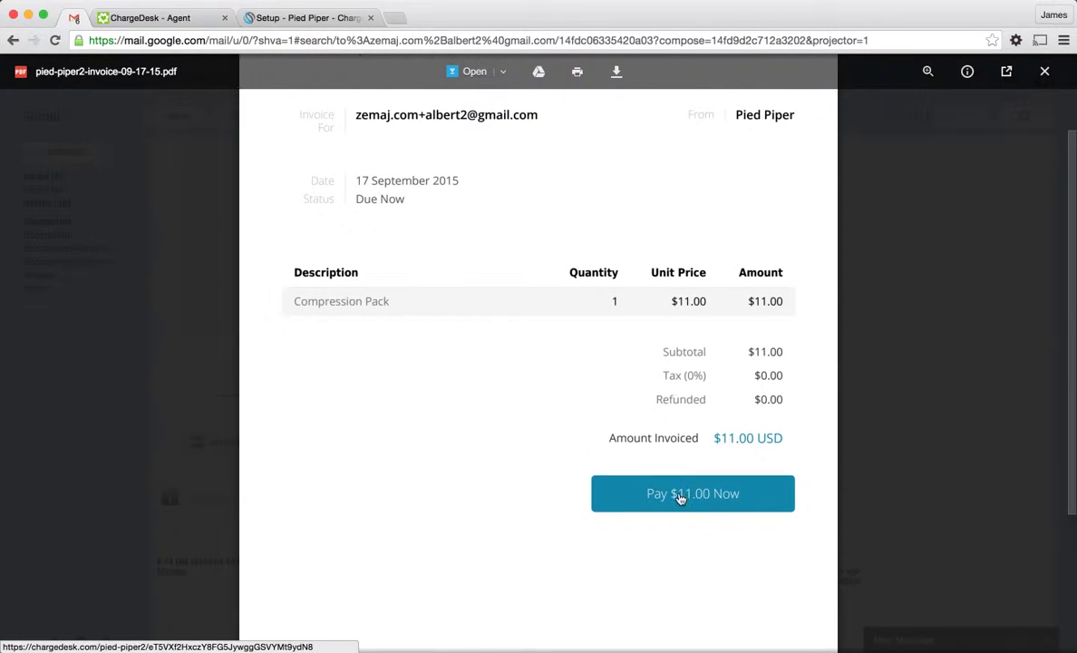
Leave the invoice preview and start paying the $11.00 charge with PayPal
click(906, 439)
scroll(463, 350, up, 7)
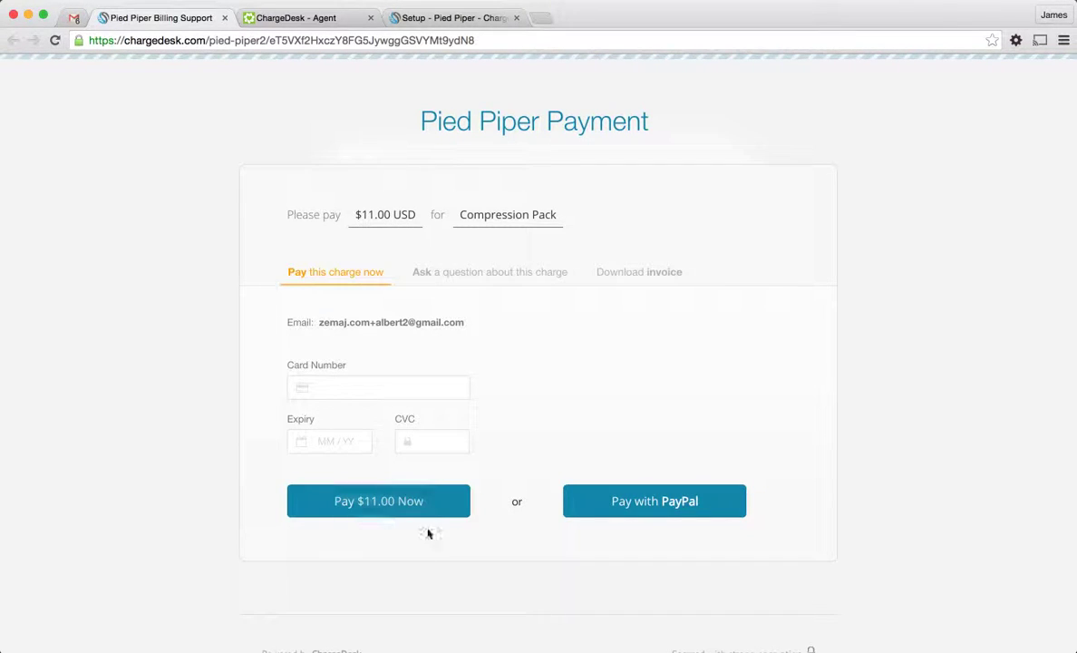
click(668, 504)
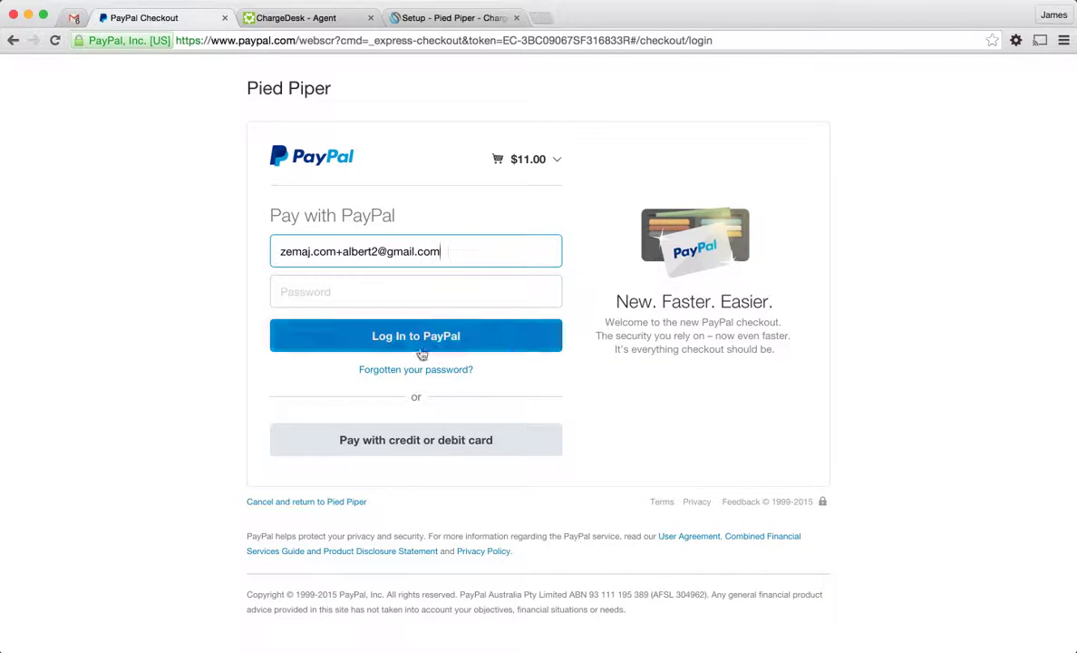
Check the $11.00 PayPal order summary, then go back to the Pied Piper payment page
click(555, 169)
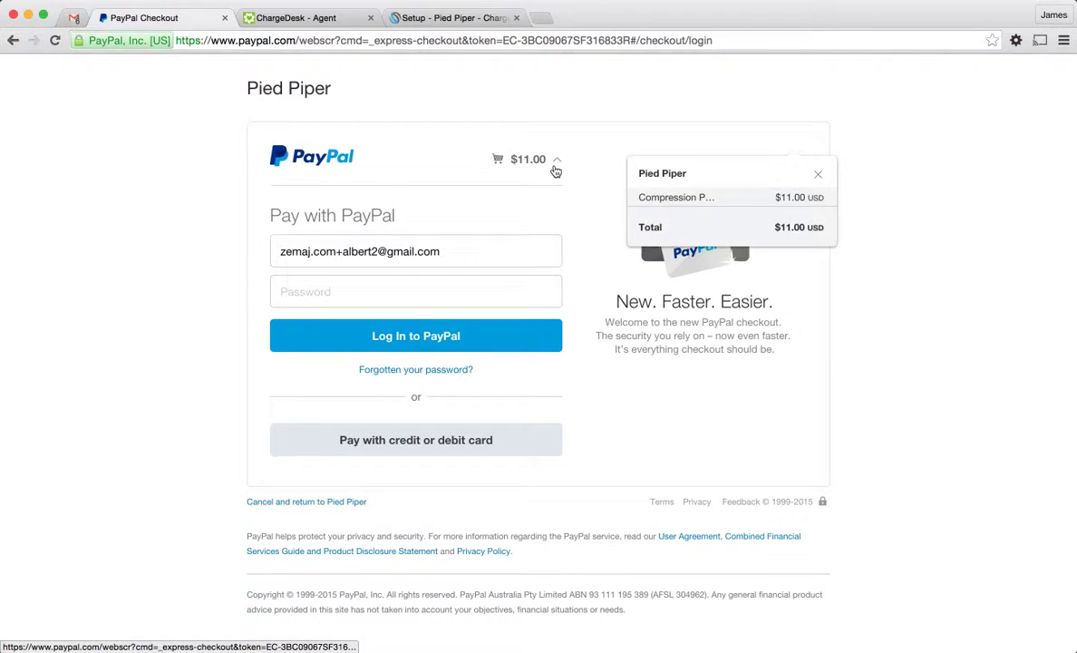
click(556, 169)
key(super+bracketleft)
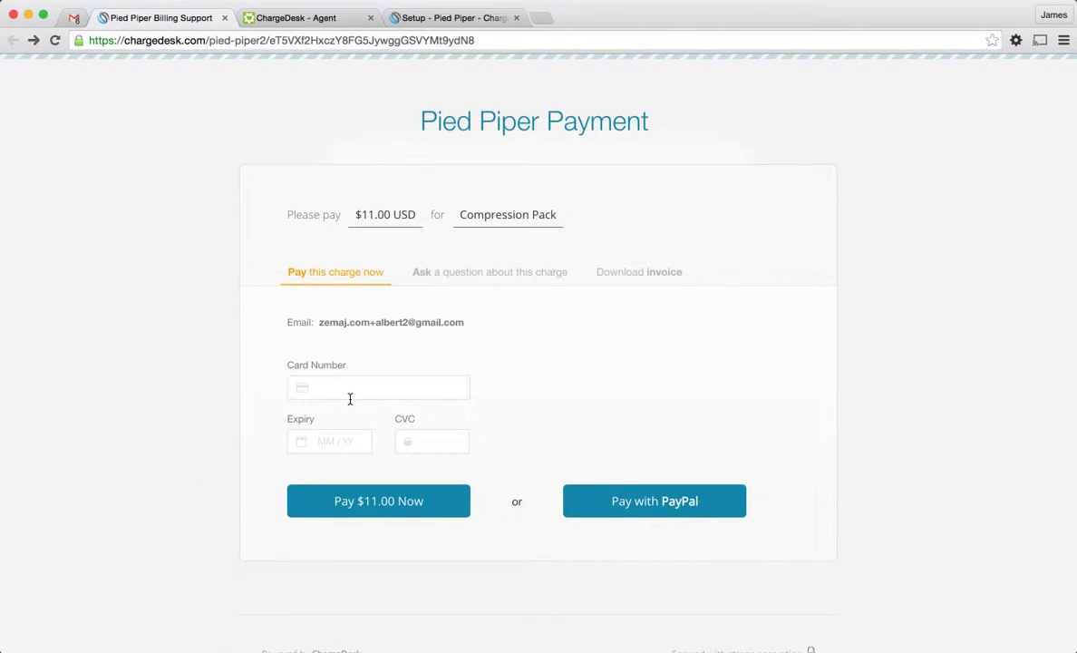
Enter the test Visa card number with expiry 02 / 22
click(354, 392)
text(42)
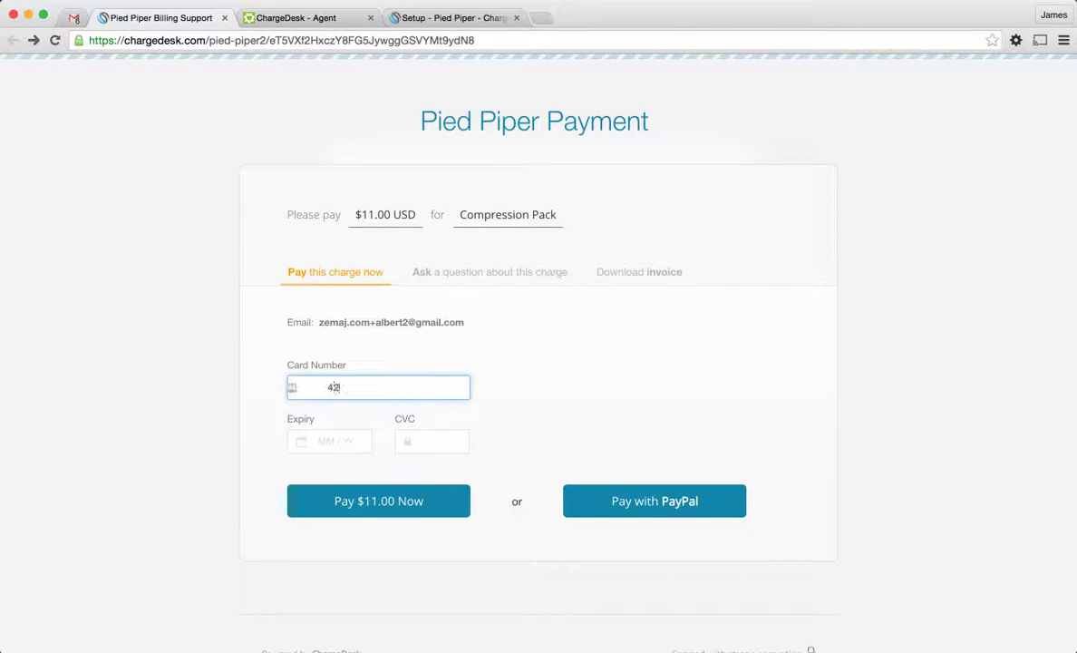
text(42 4242 4242 4242)
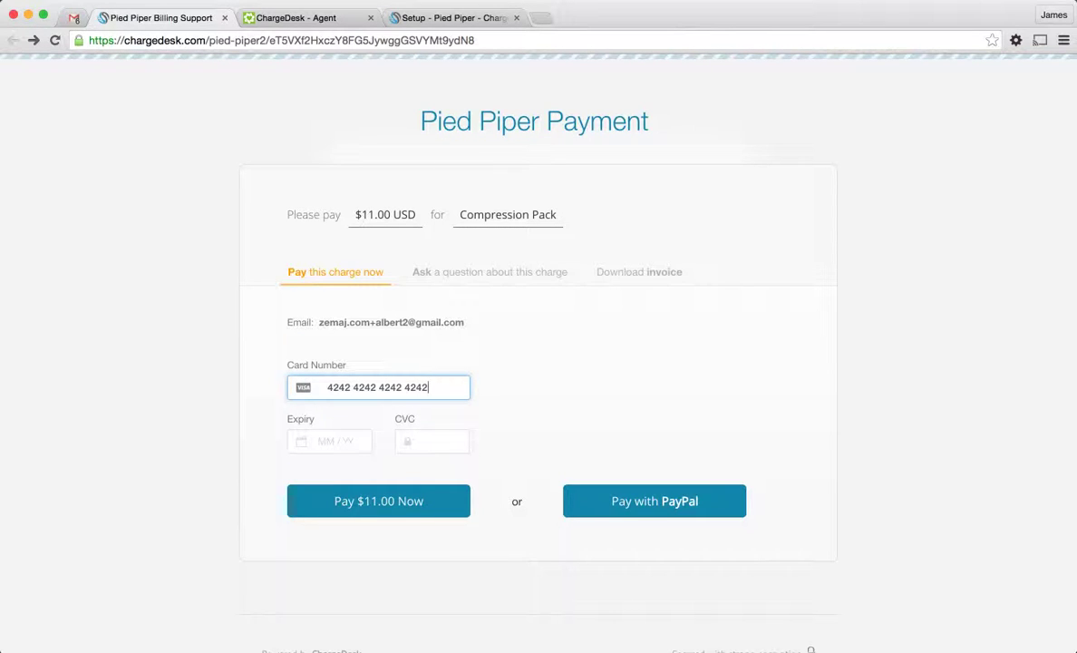
text(02)
key(Tab)
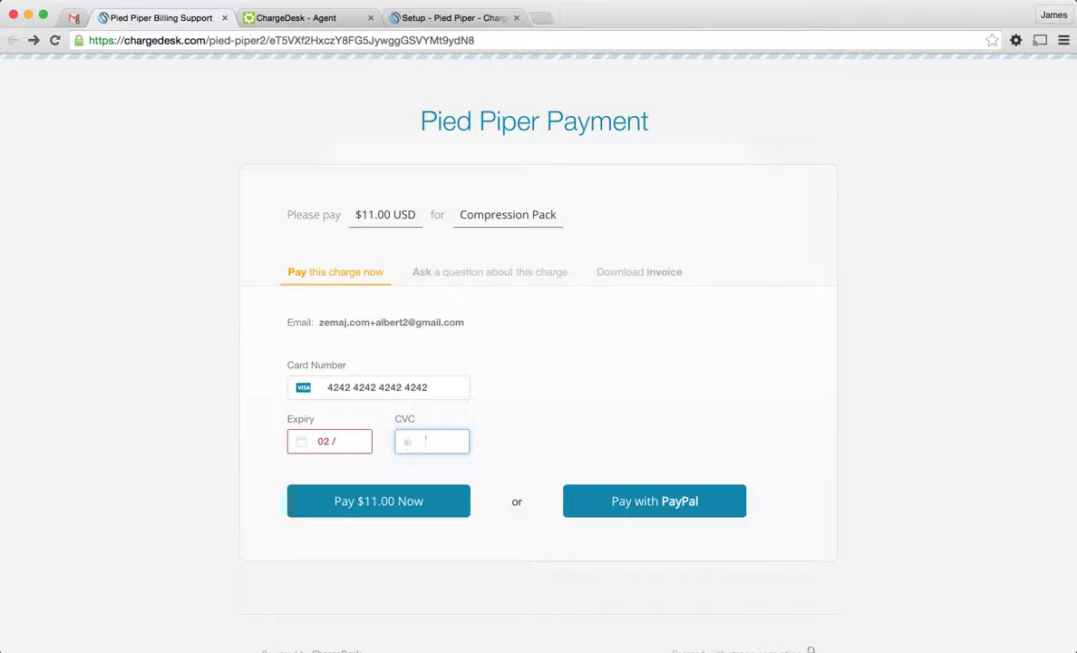
key(shift+Tab)
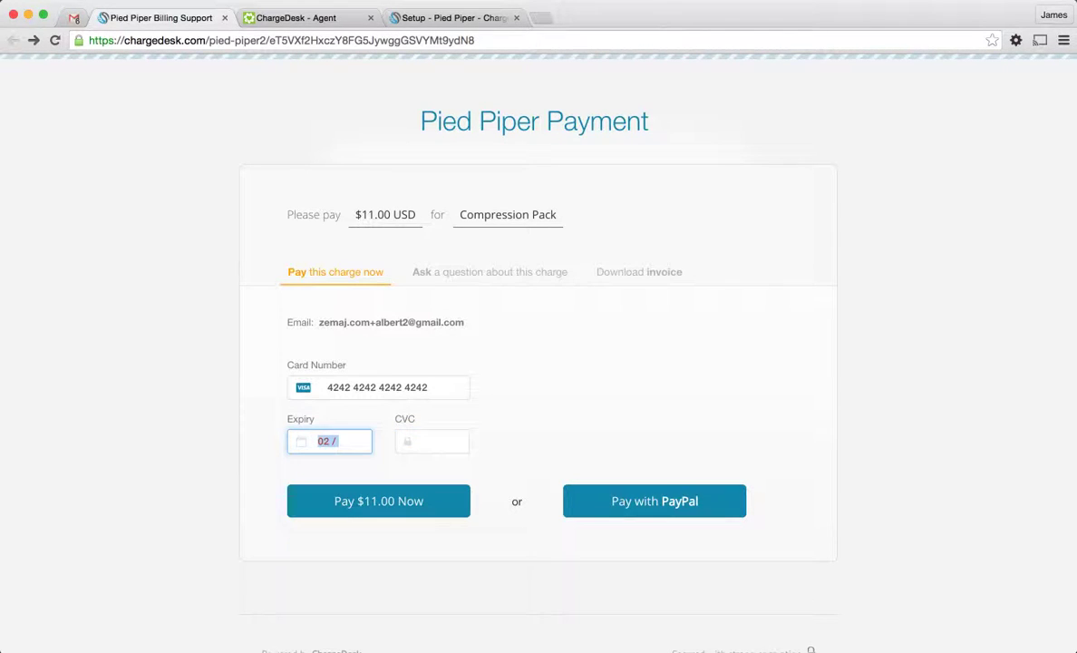
key(Tab)
key(shift+Tab)
key(Right)
text(22)
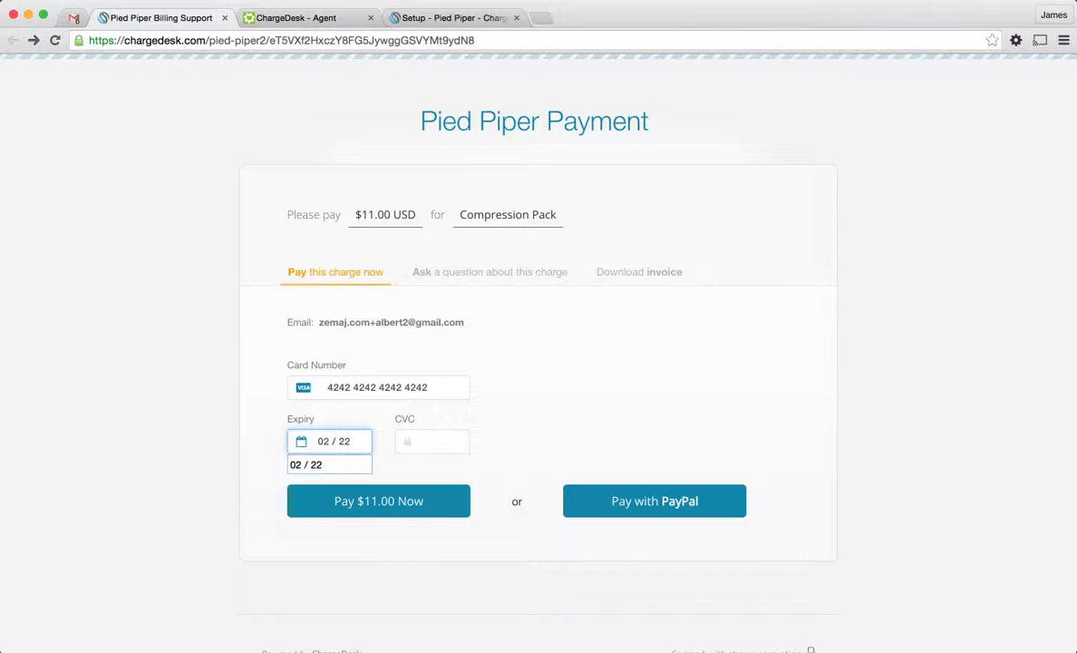
Fill in the card's security code
key(Tab)
text(222)
click(496, 399)
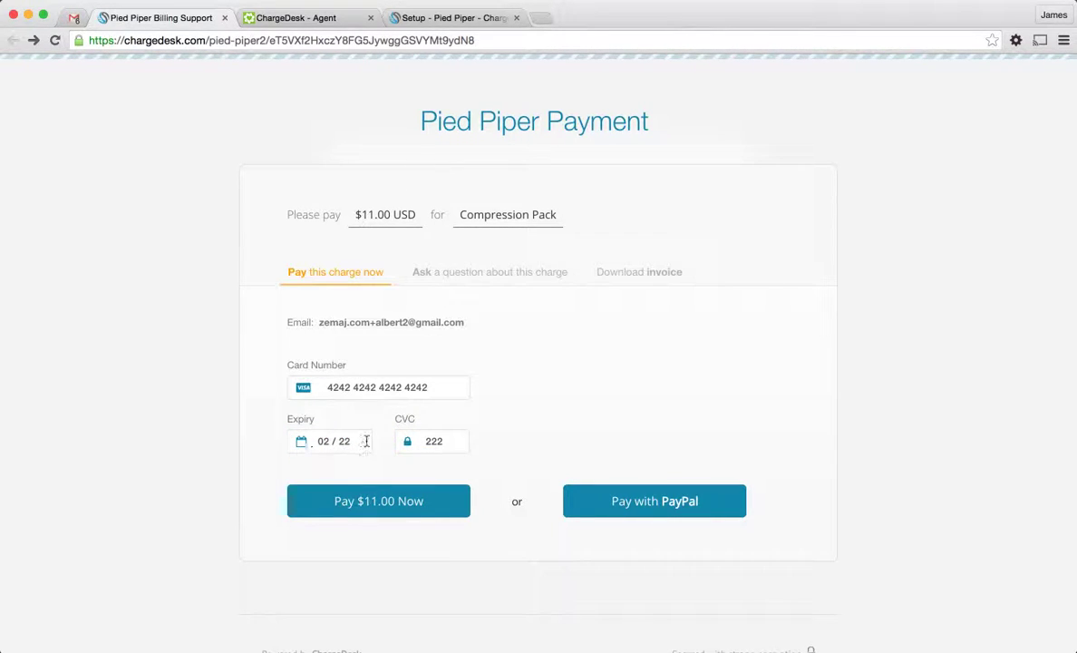
click(444, 442)
click(539, 449)
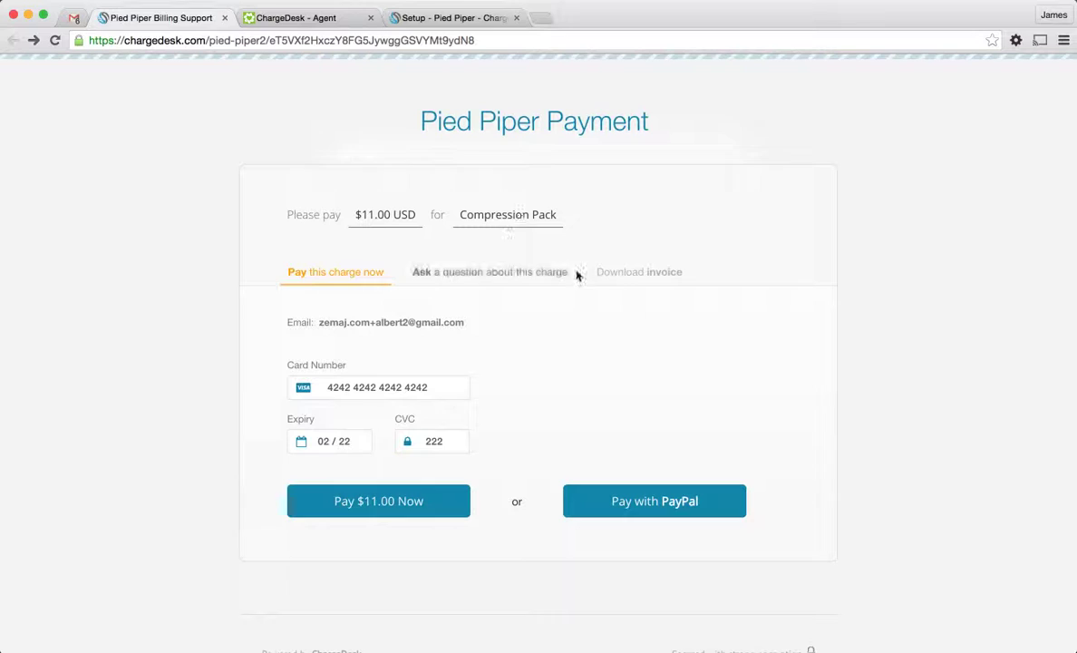
Look through the Ask a question form and the Download invoice option
click(490, 277)
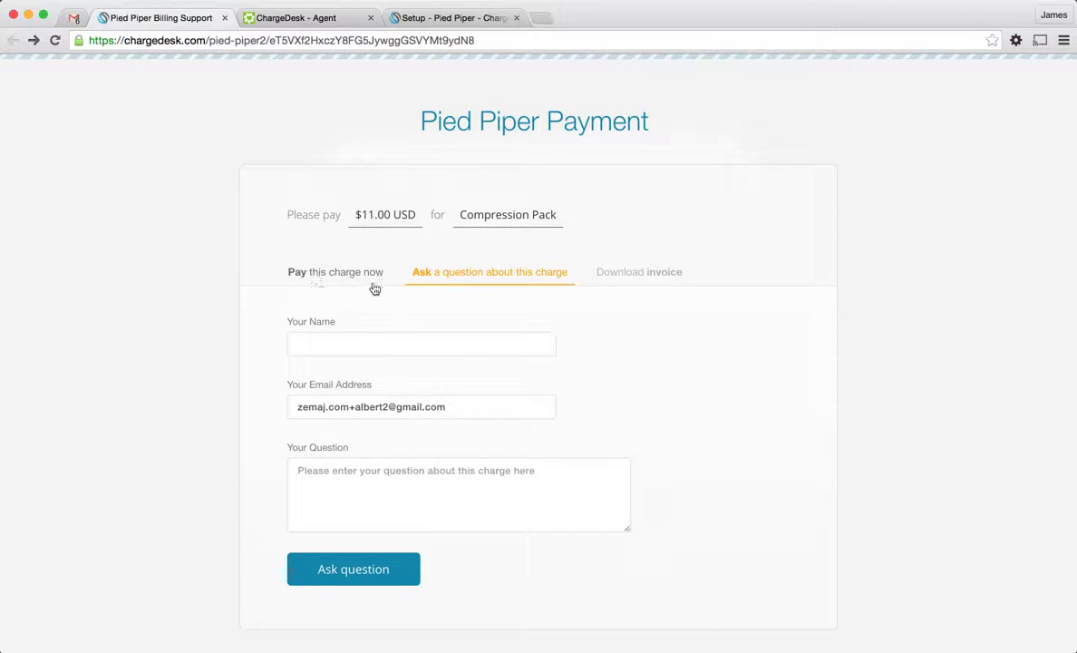
click(397, 339)
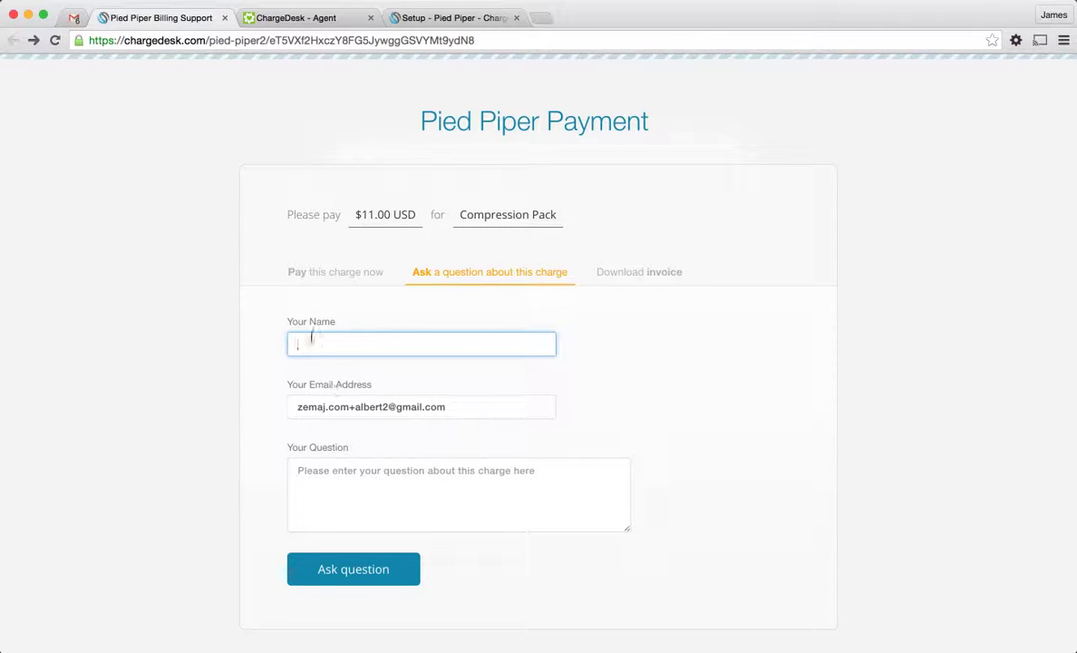
click(336, 469)
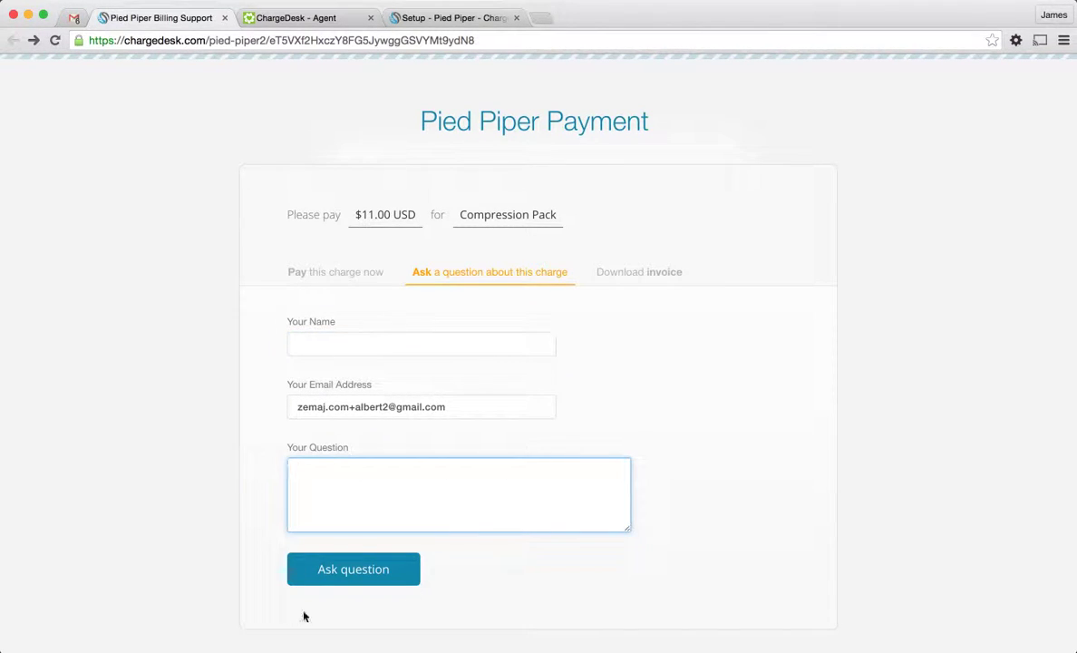
click(297, 22)
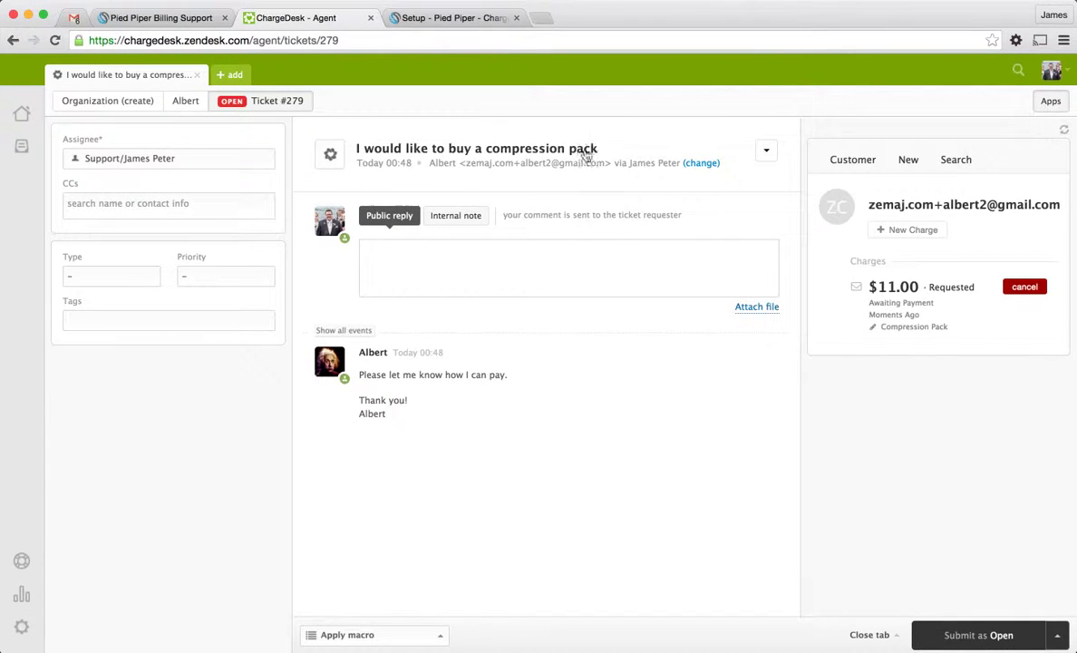
click(163, 20)
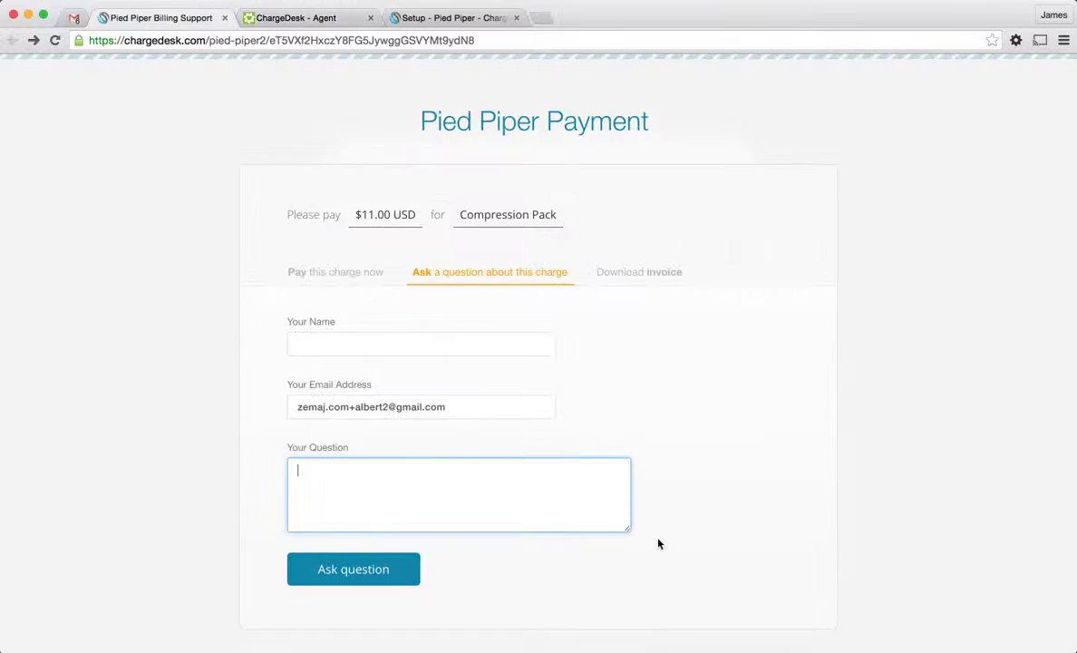
click(642, 270)
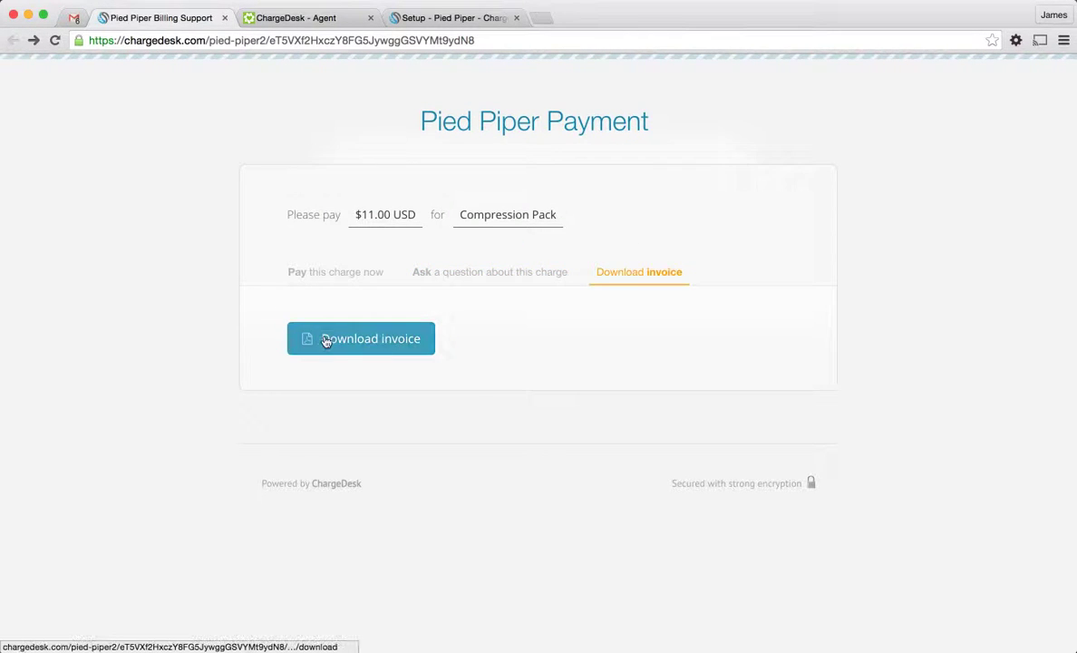
Pay the $11.00 charge by card from the Pay this charge now form
click(342, 274)
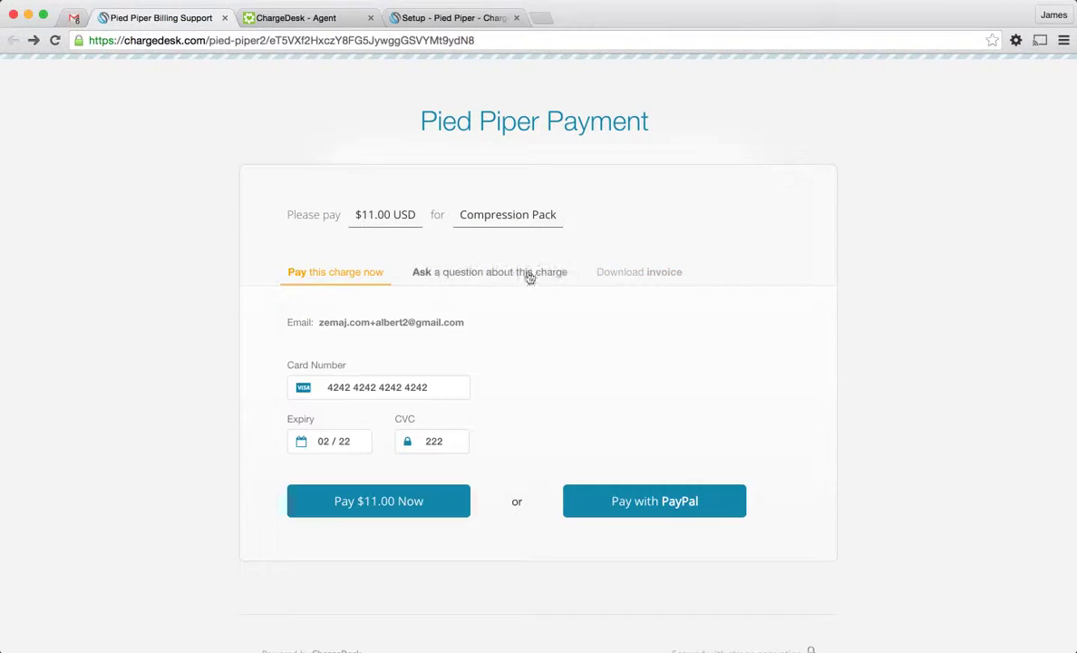
click(342, 442)
click(399, 504)
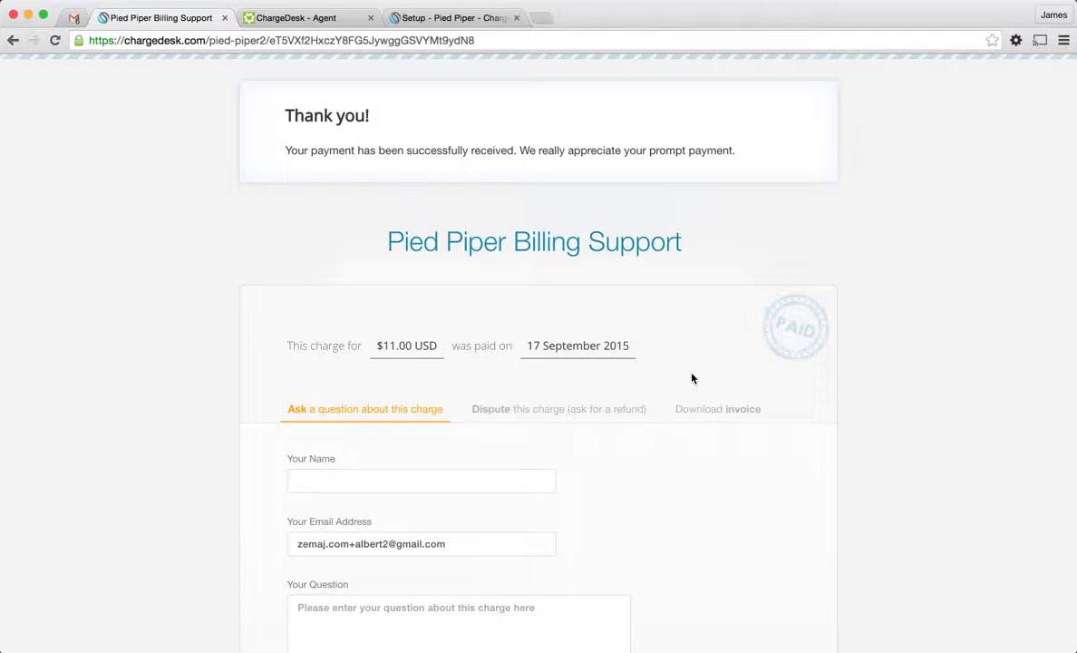
Scroll through the PAID $11.00 thank-you confirmation page
scroll(691, 379, down, 4)
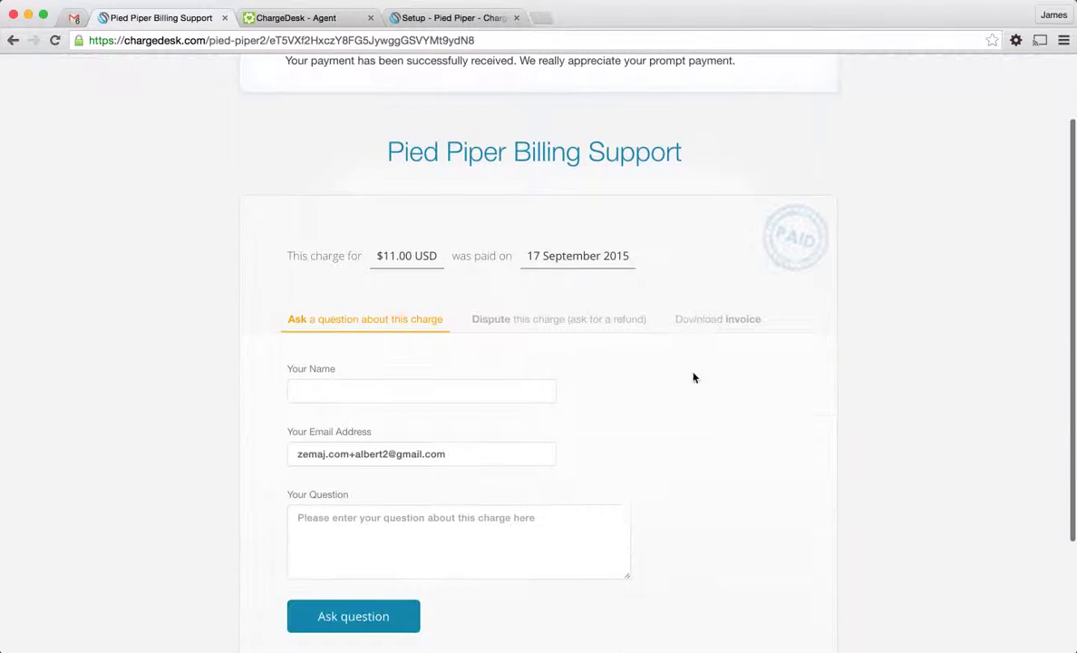
scroll(737, 517, up, 3)
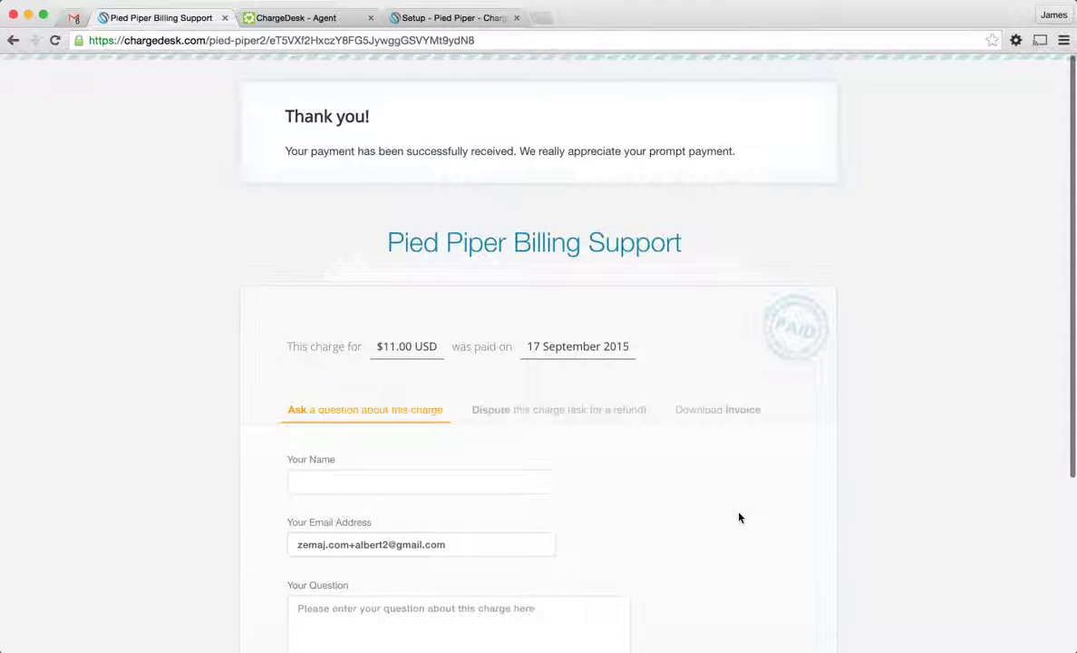
scroll(736, 530, up, 1)
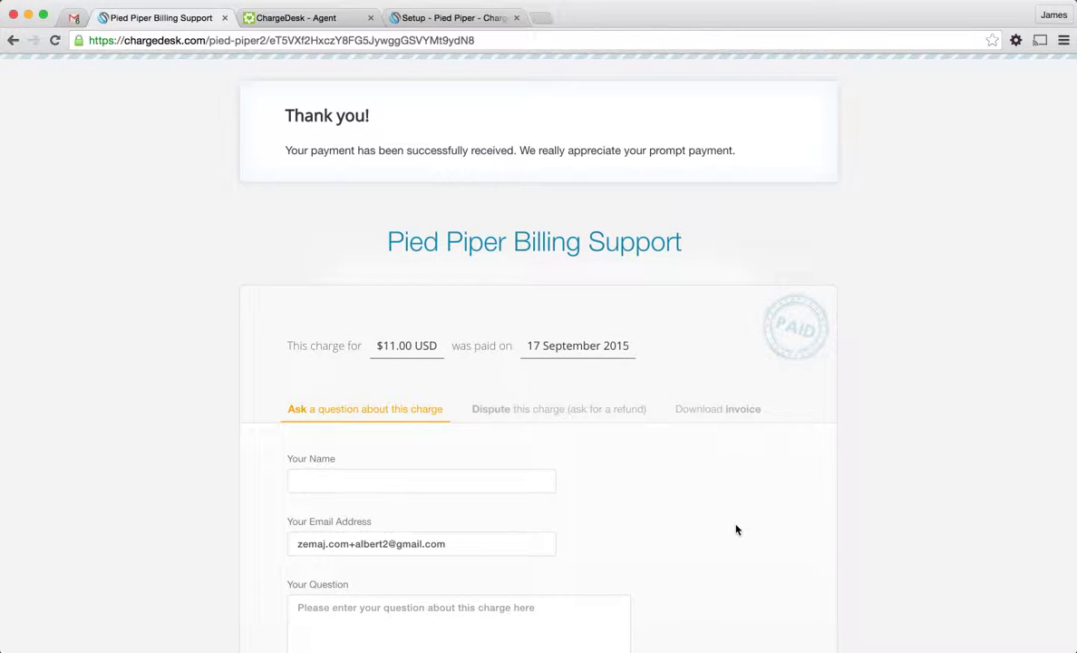
scroll(639, 406, down, 4)
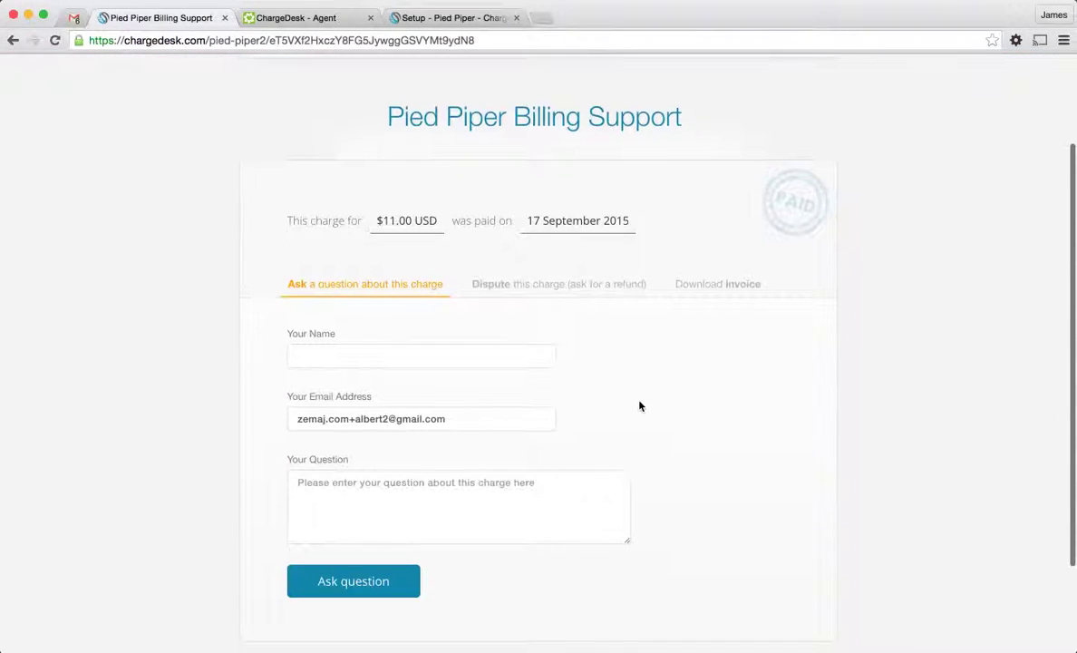
scroll(671, 431, up, 3)
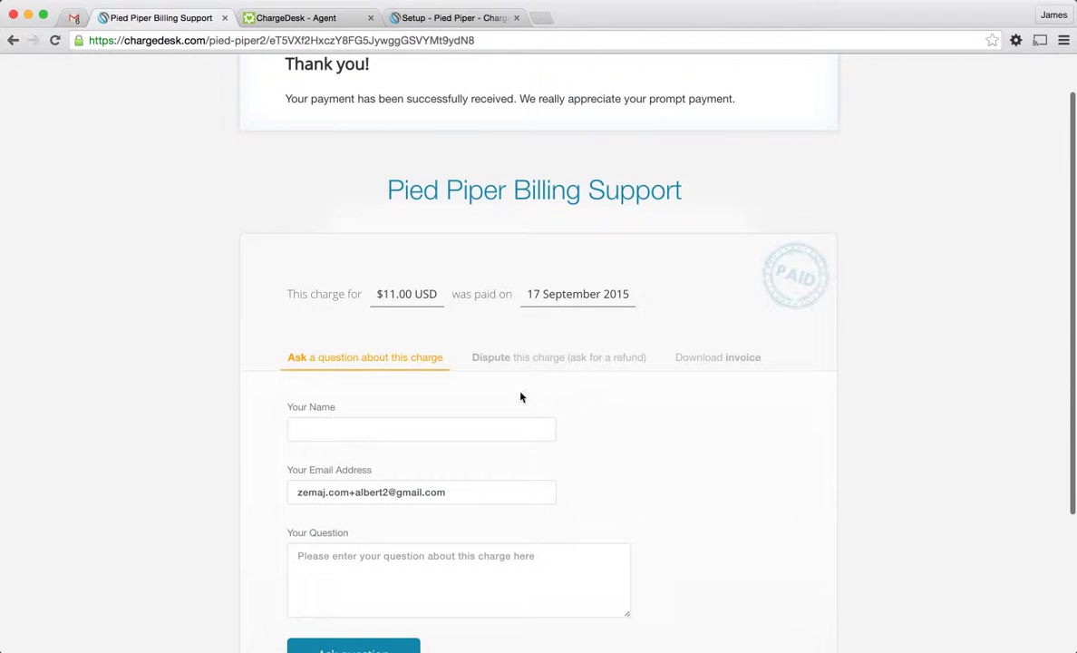
scroll(639, 439, up, 2)
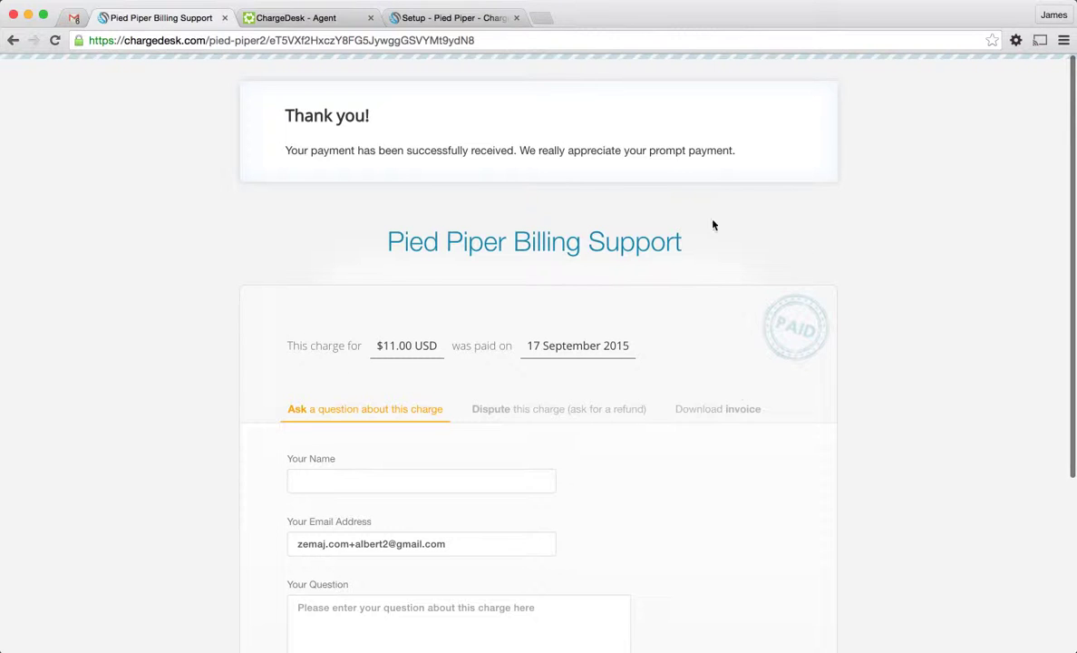
On ticket #279, reload ChargeDesk to confirm the $11.00 charge is Paid, then begin a new charge
click(306, 17)
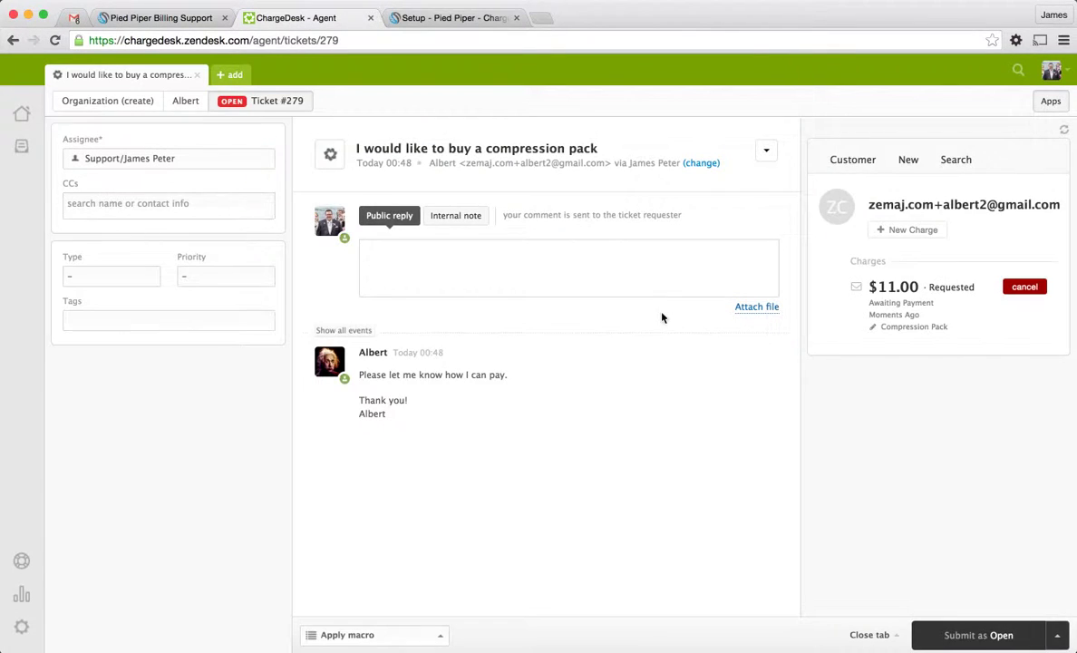
click(1064, 129)
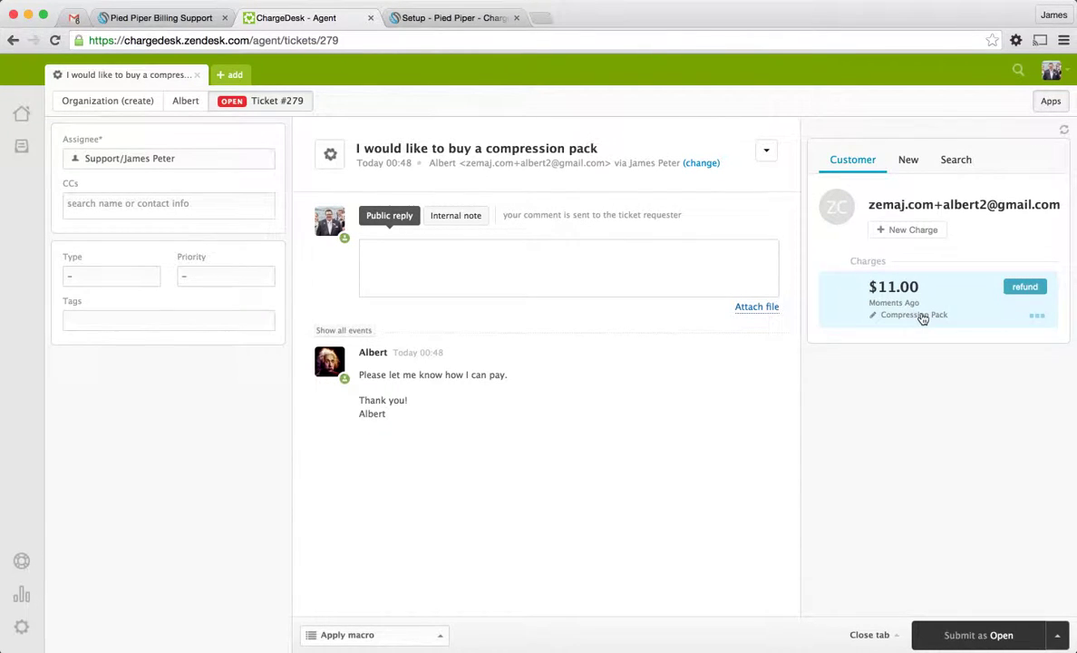
click(923, 315)
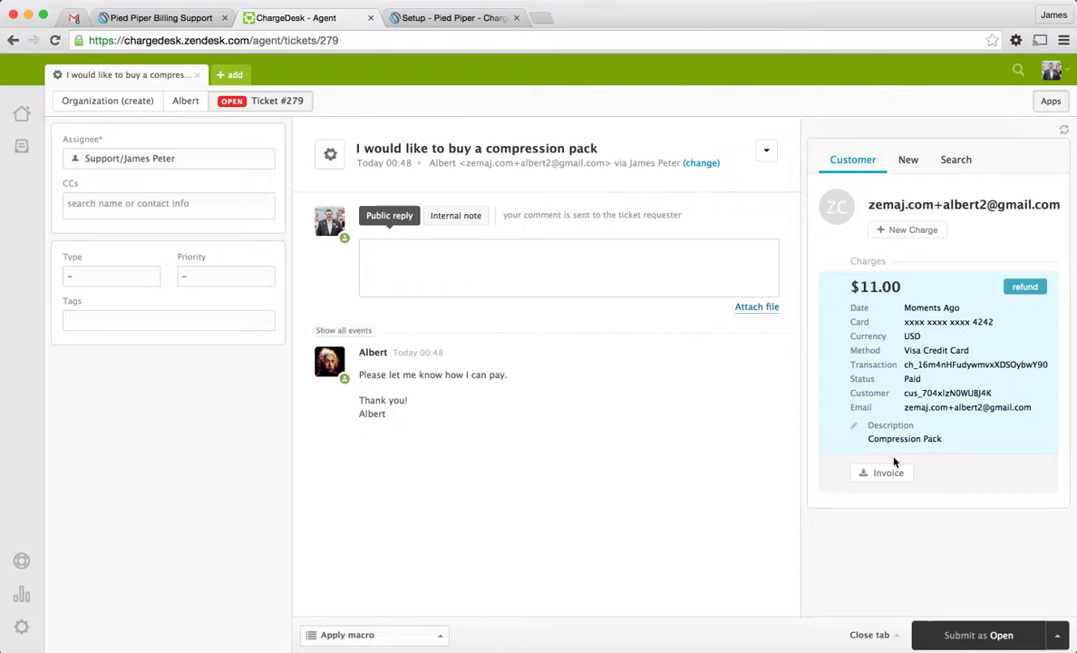
click(1023, 288)
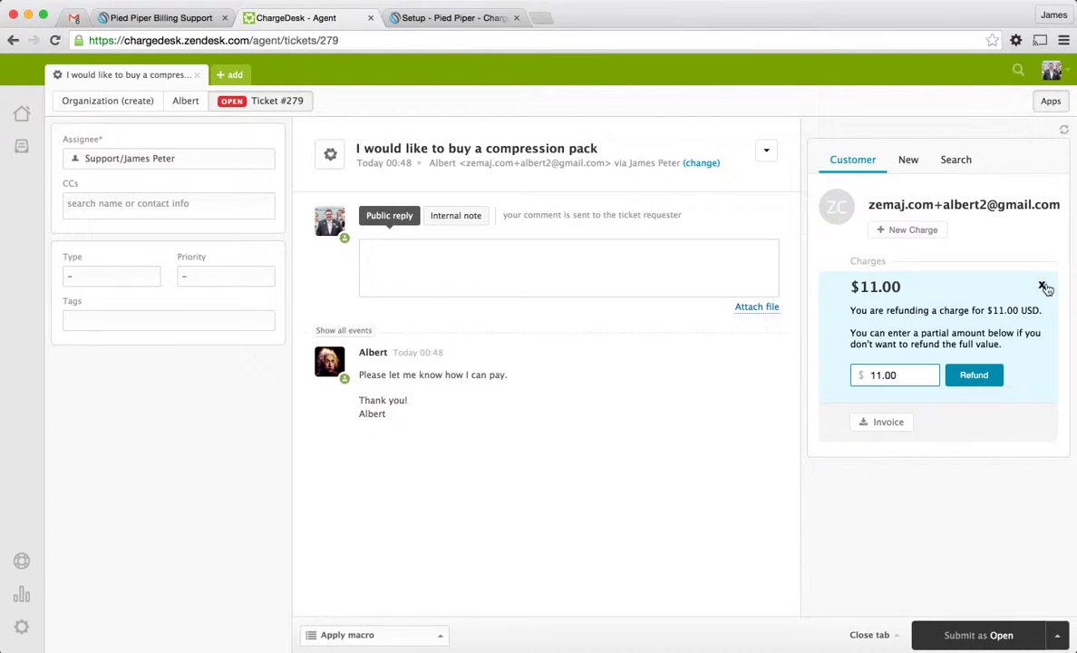
click(1041, 285)
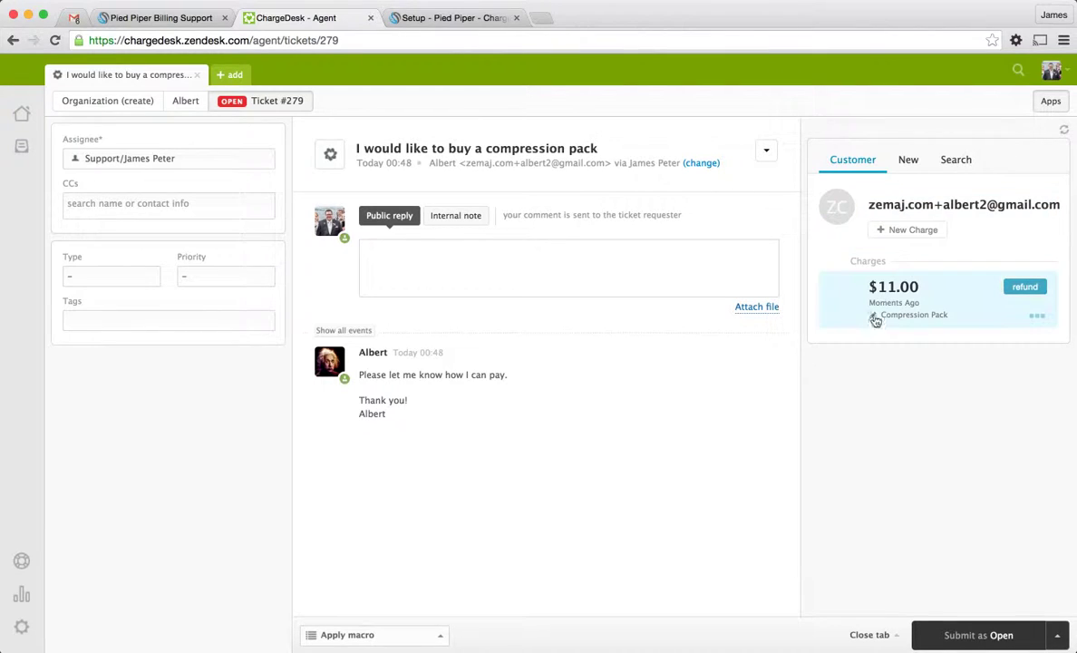
click(913, 230)
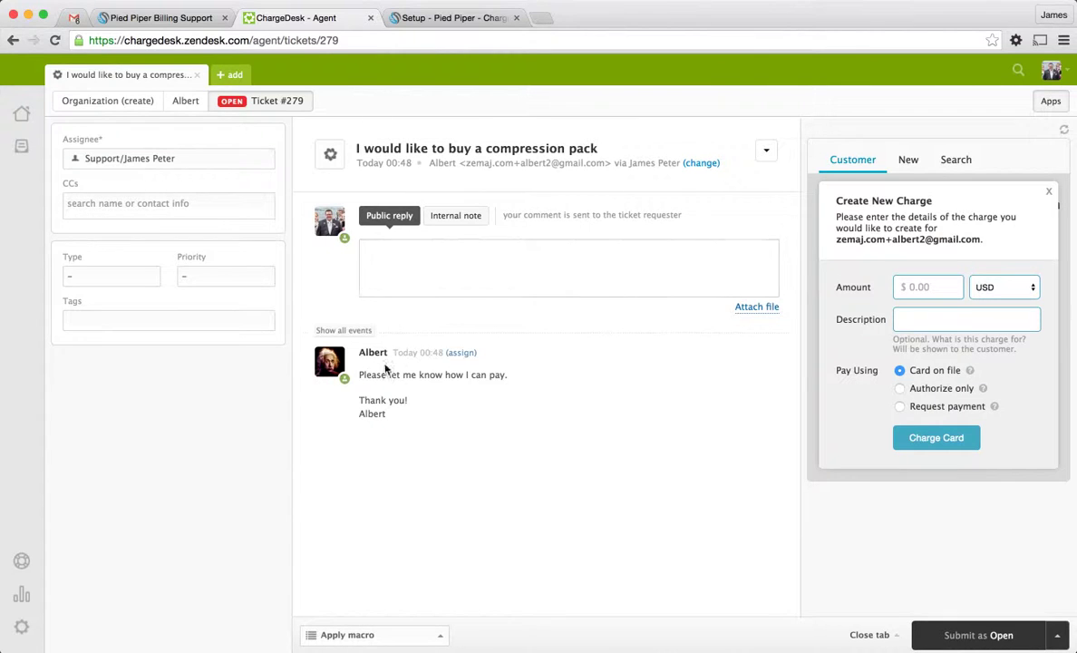
Charge the card on file $21 with the description 'Upgrade'
click(928, 287)
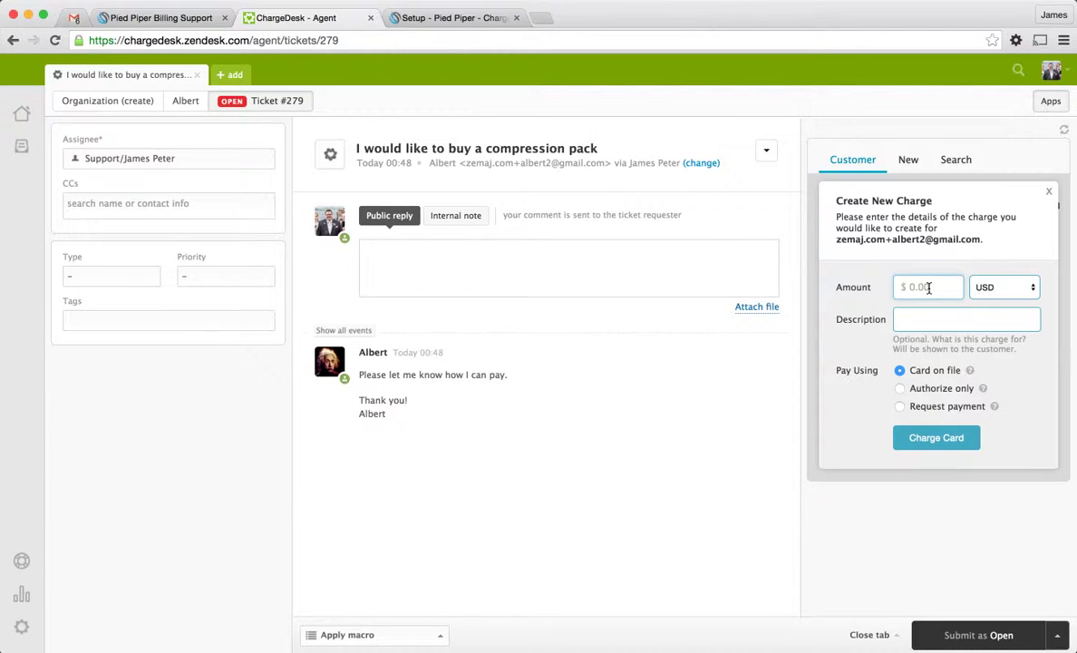
text(21)
key(Tab)
text(Up)
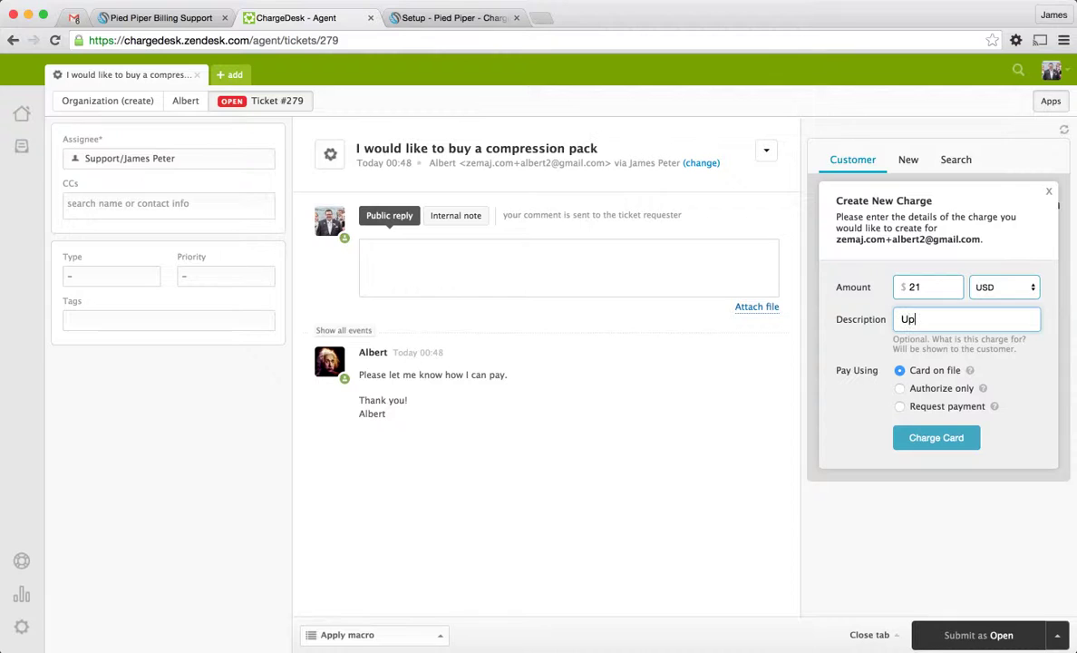
text(grade)
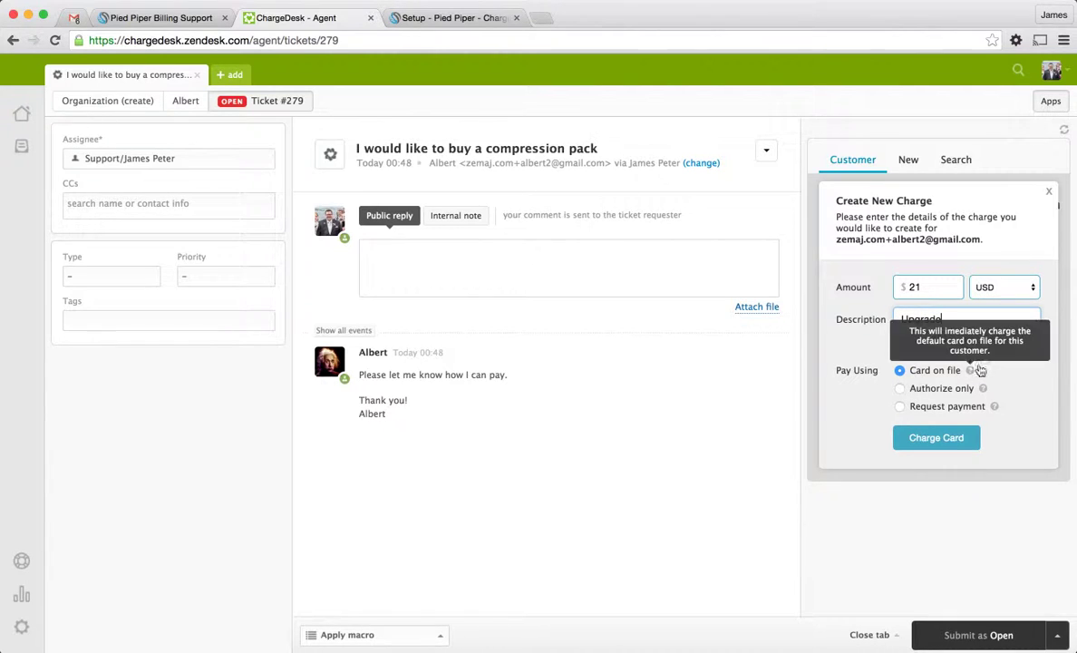
click(951, 441)
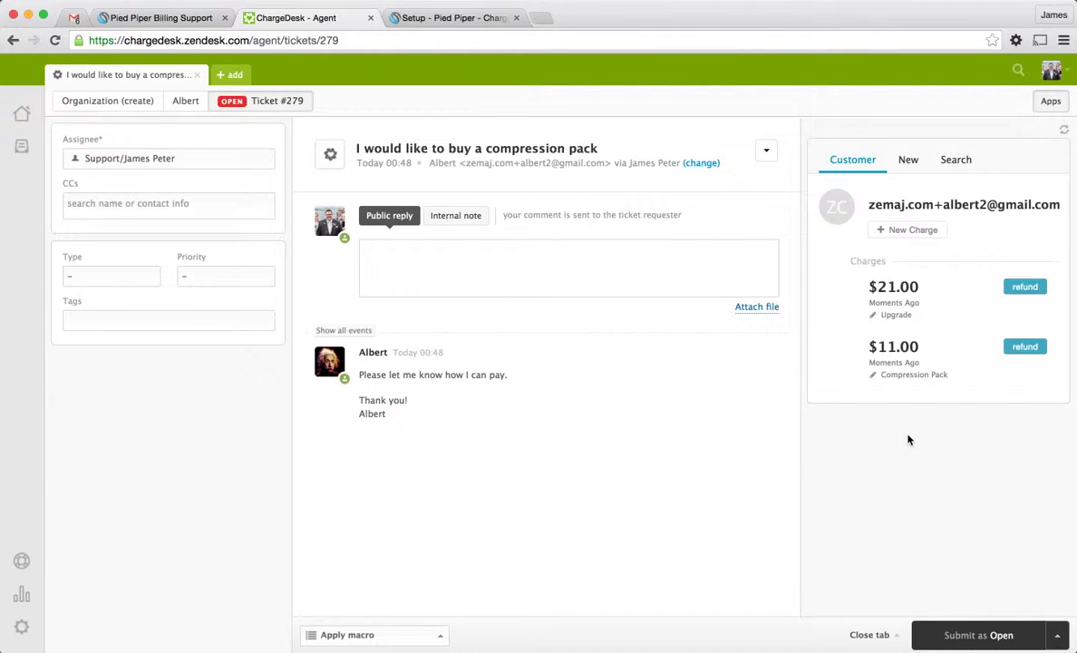
Start a new payment request, clear the pre-filled customer email and enter the $62 amount
click(910, 163)
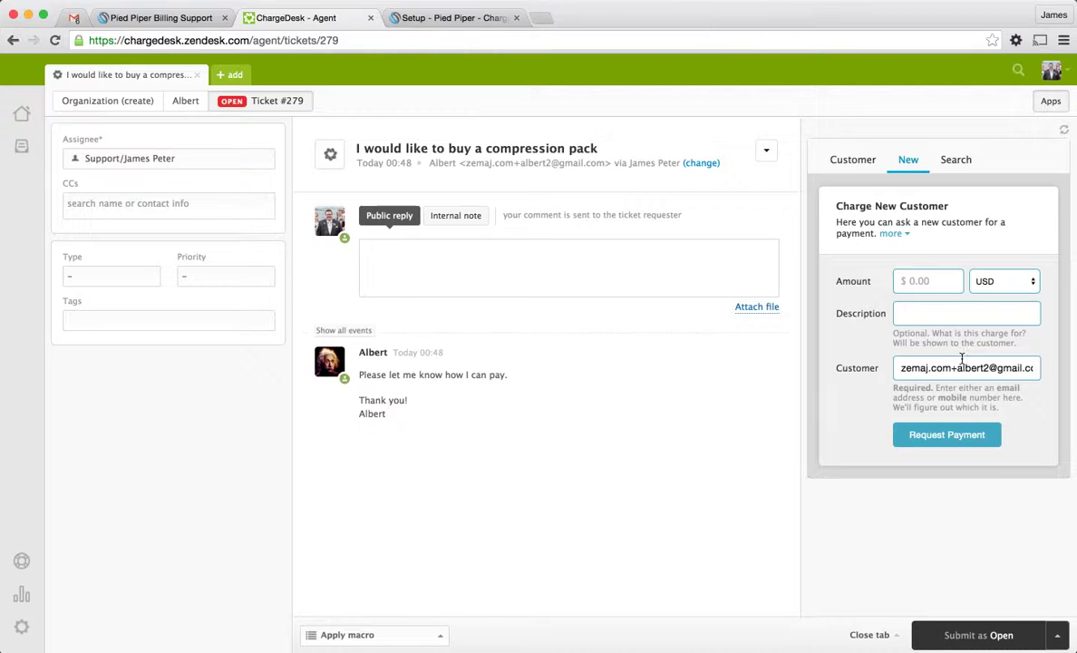
drag(900, 367, 1034, 367)
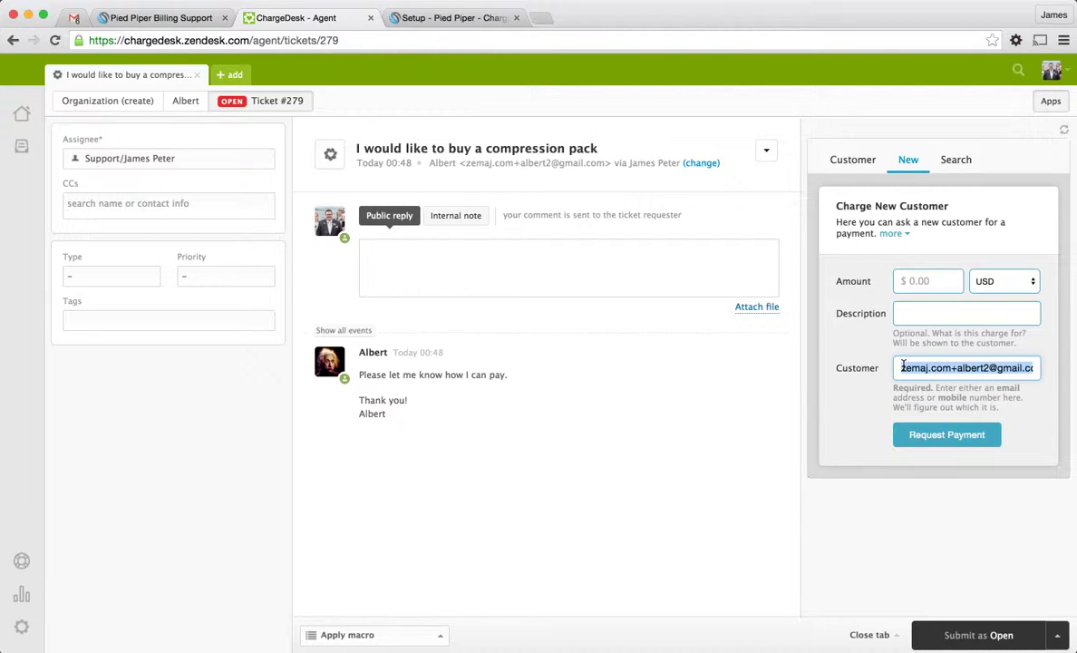
key(BackSpace)
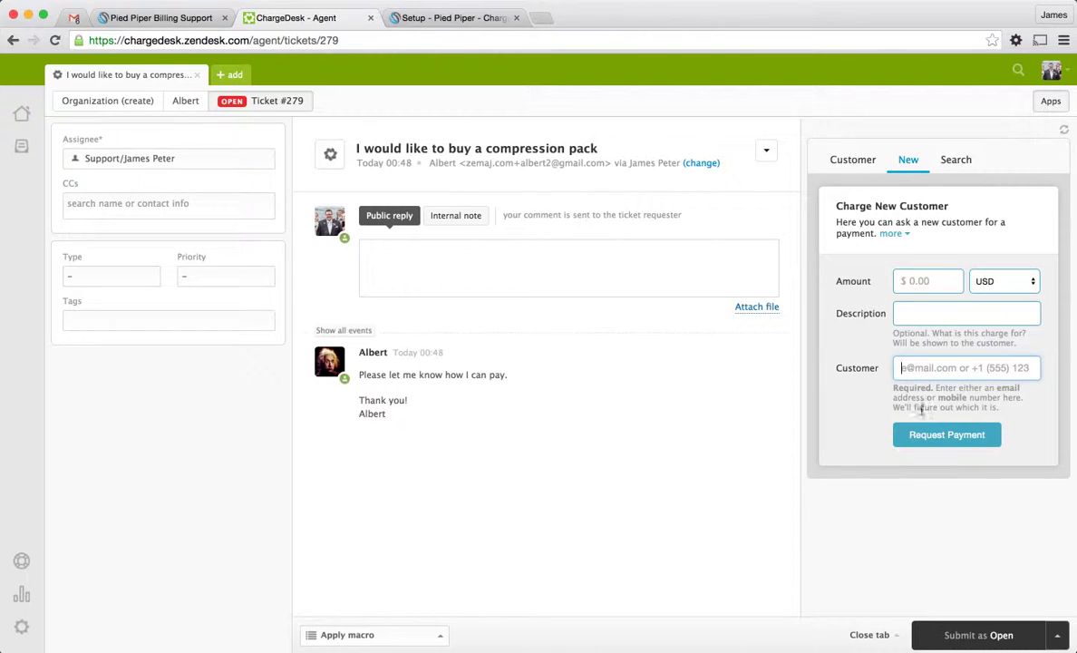
click(938, 281)
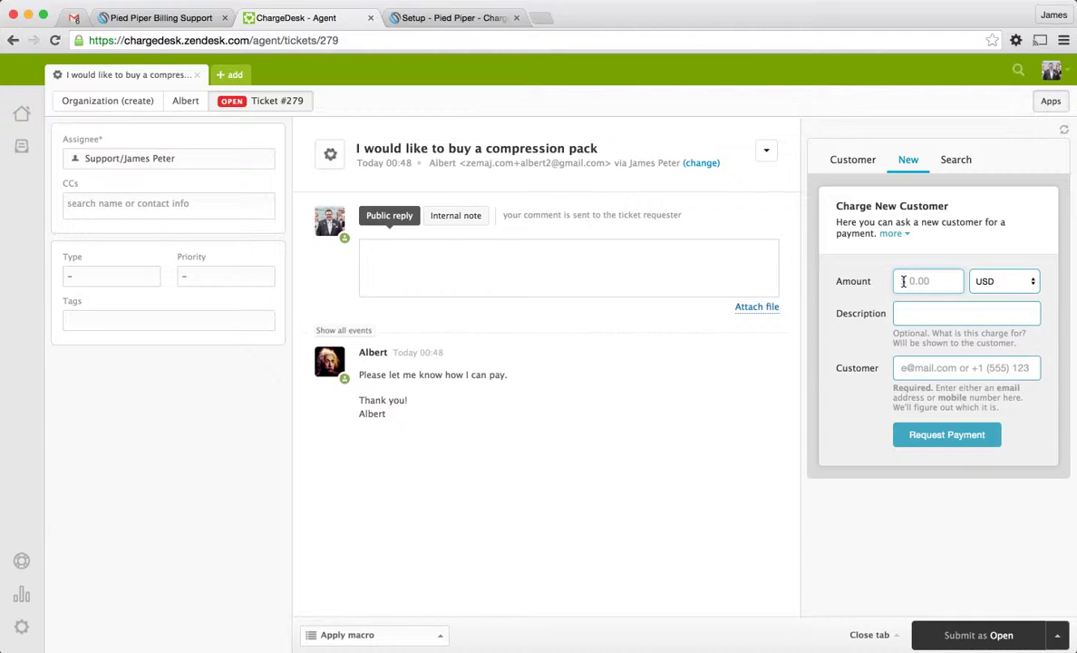
text(31)
key(BackSpace)
key(BackSpace)
text(66)
Enter the customer's mobile number and the description 'Mobile payment', then send the request
click(1009, 369)
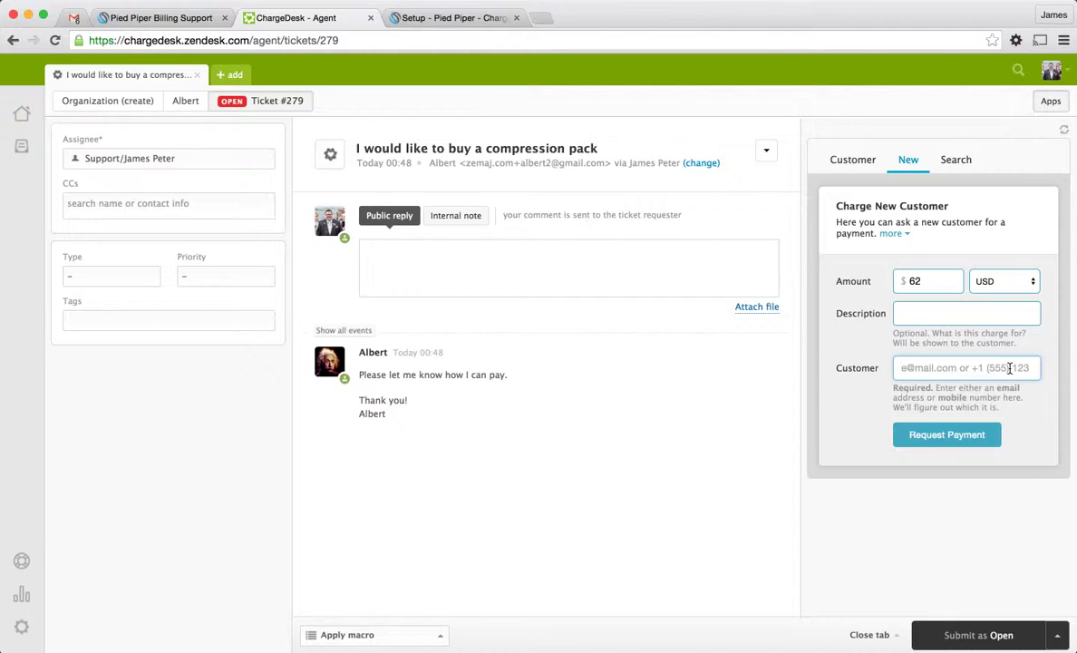
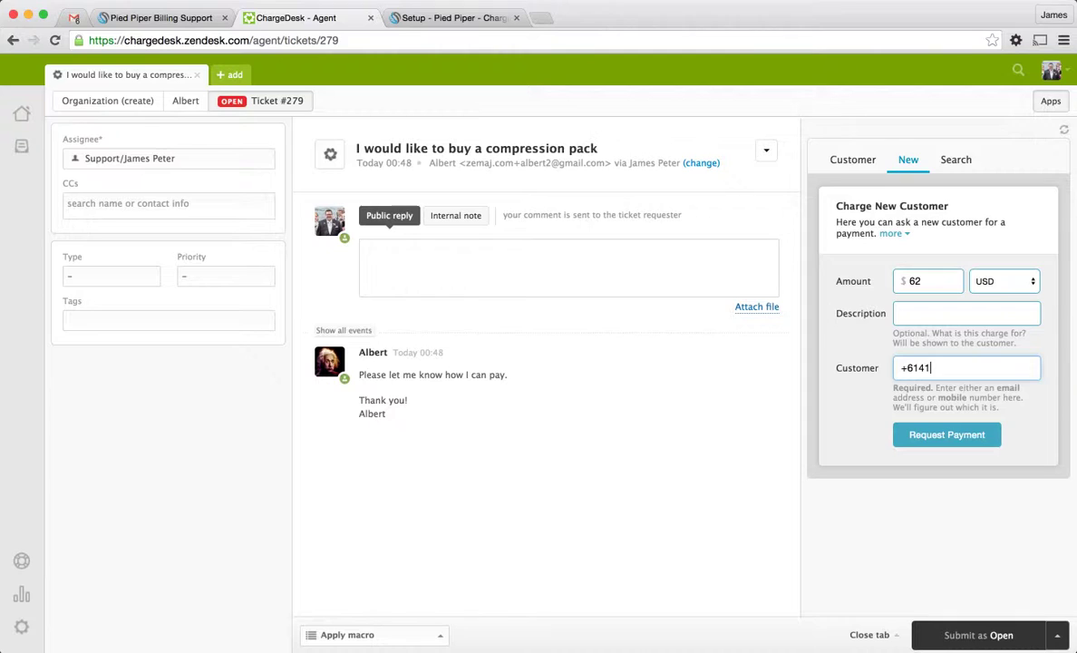
click(934, 317)
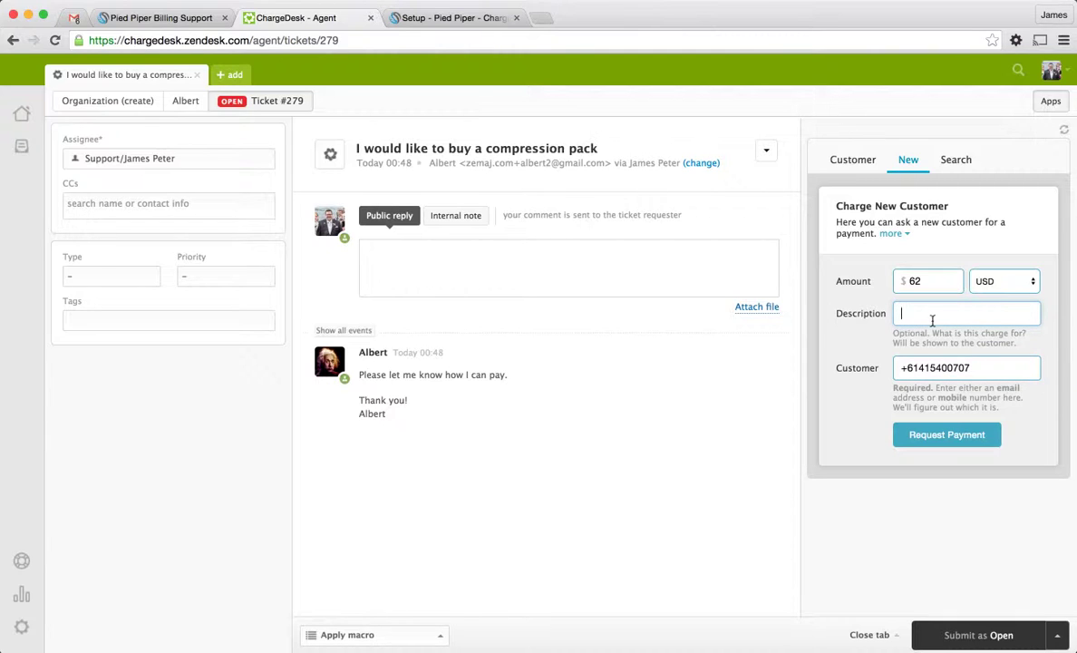
text(Mobile payment)
click(948, 368)
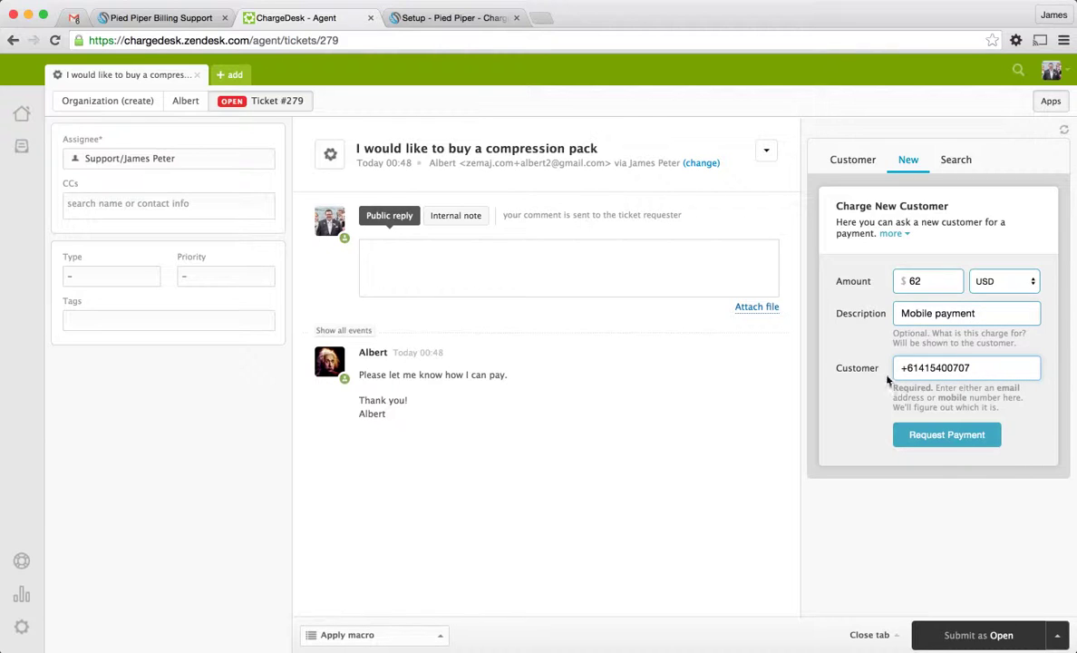
key(Return)
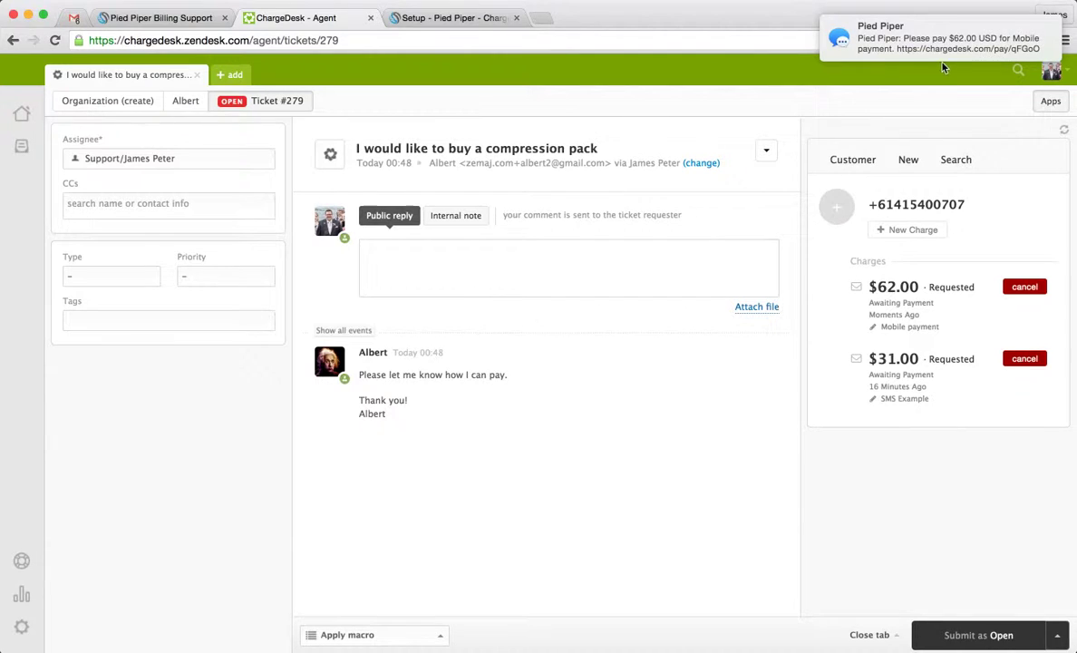
Open the incoming SMS in Messages and follow its $62.00 payment link
click(873, 53)
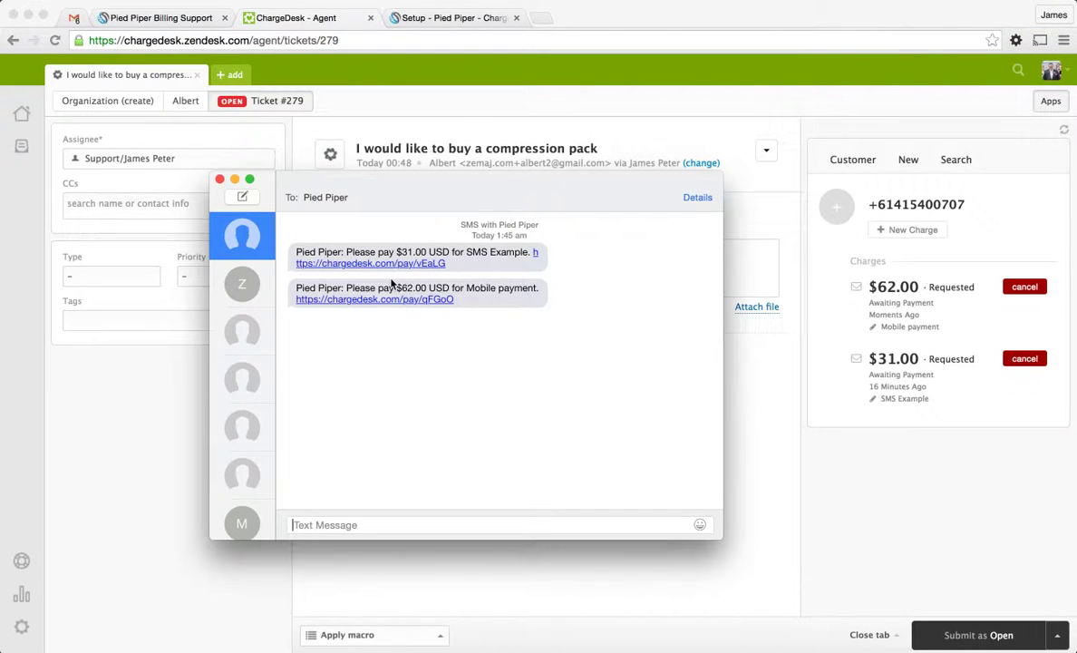
drag(380, 181, 369, 172)
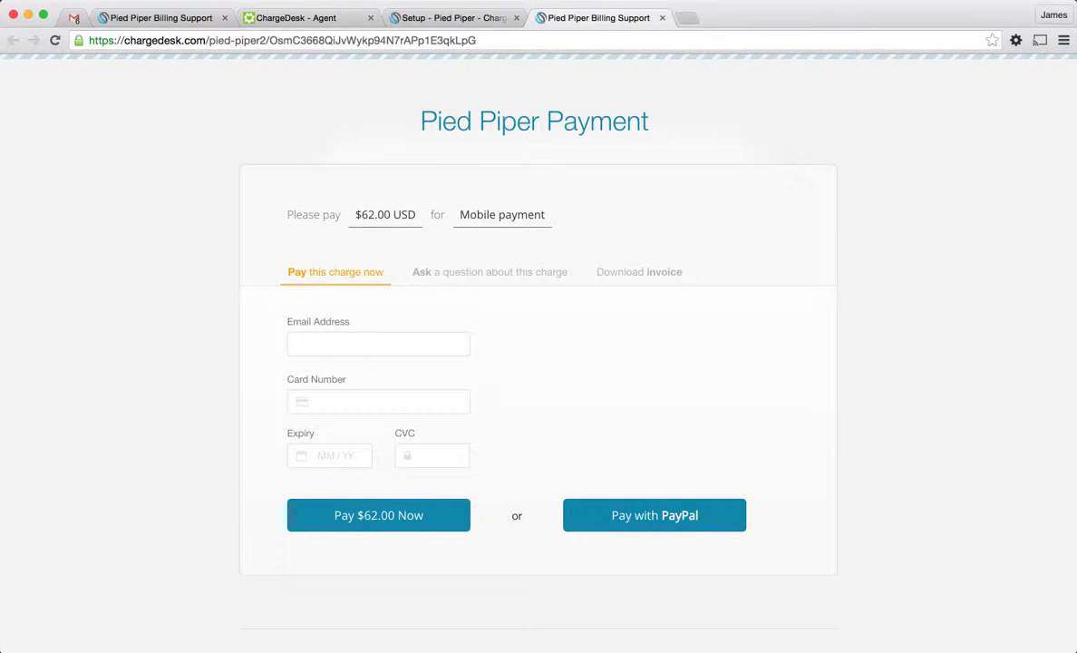
Emulate an iPhone 6 in the inspector, reload the payment page and scroll through its mobile layout
right_click(795, 161)
click(833, 298)
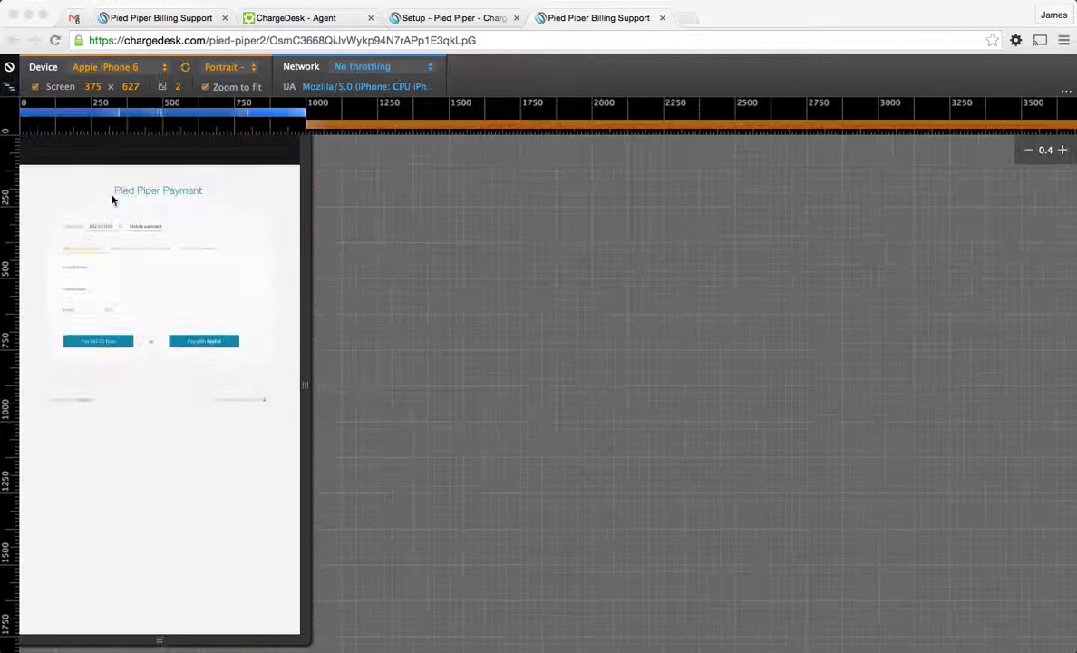
click(55, 40)
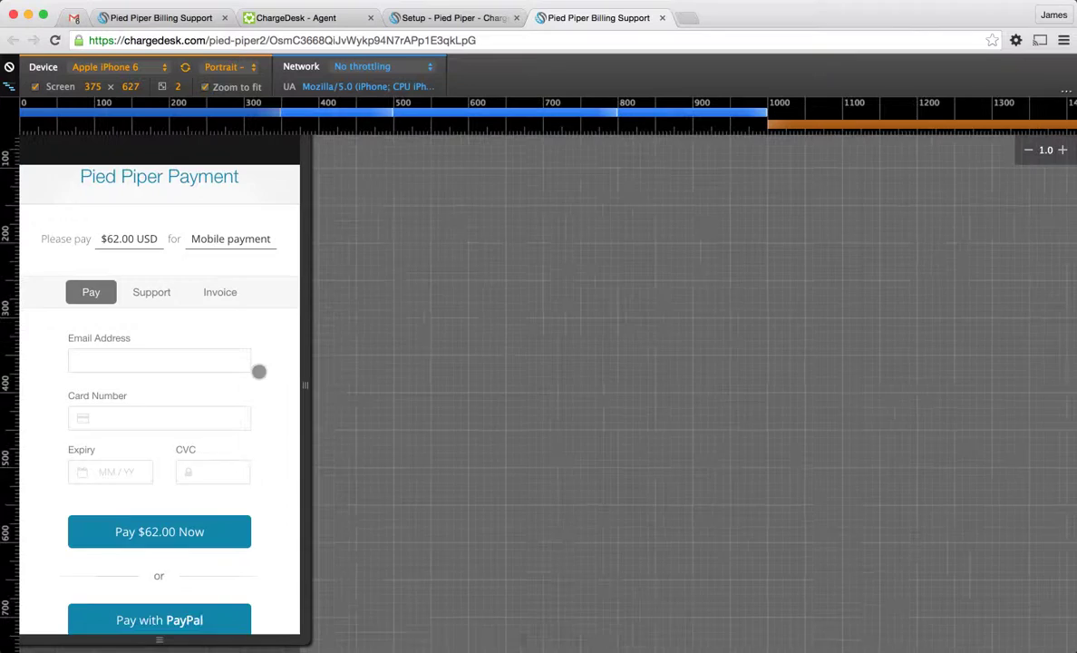
drag(259, 371, 267, 274)
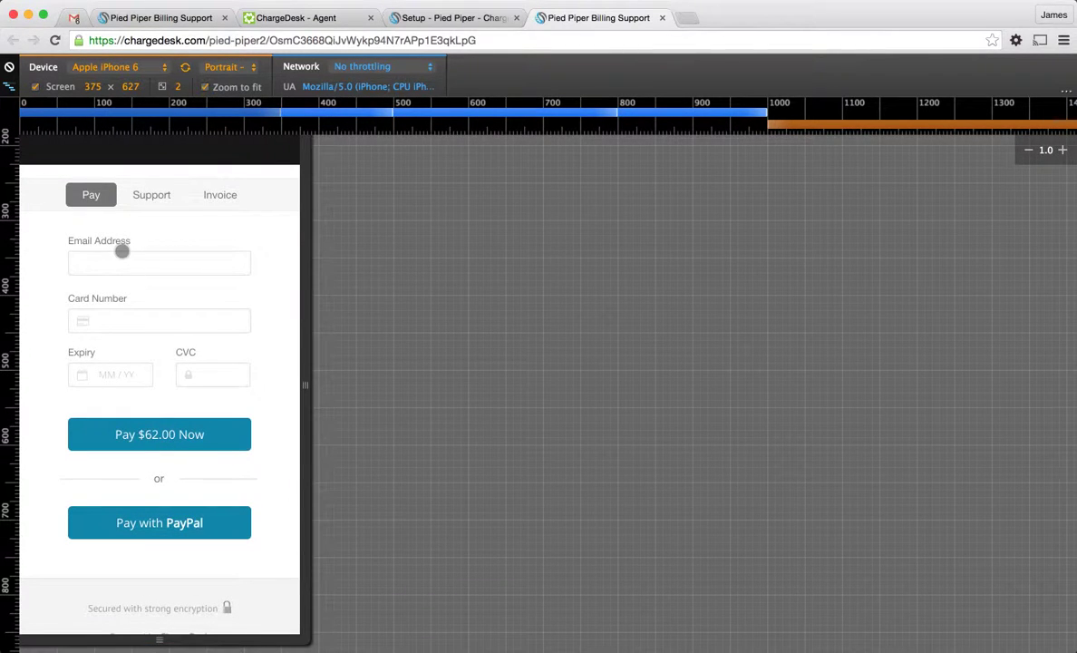
click(136, 318)
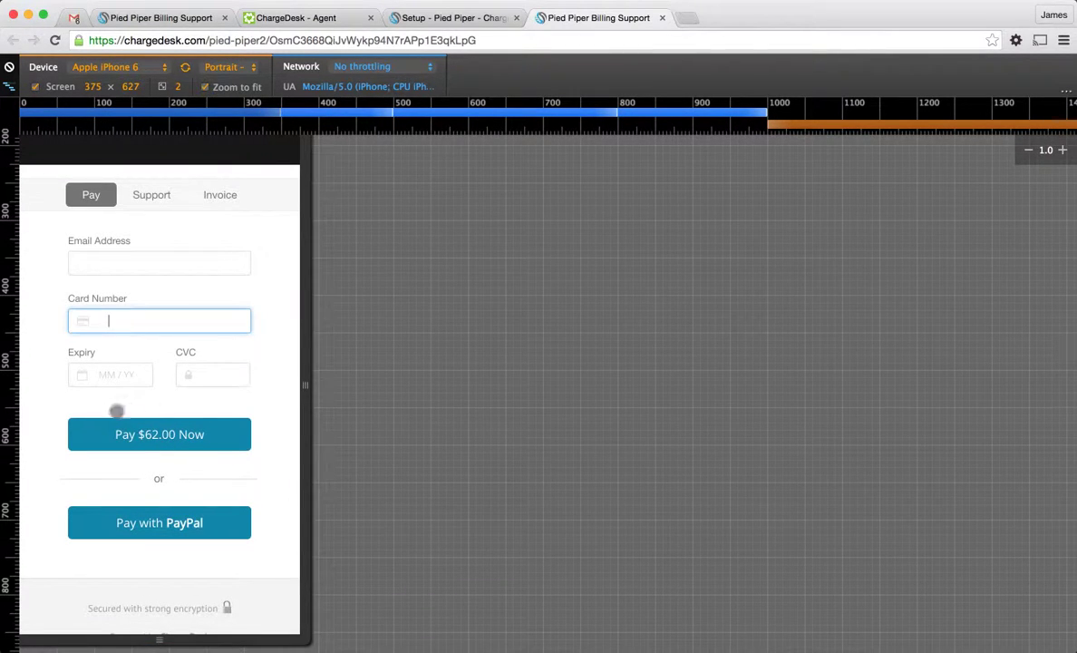
scroll(274, 428, down, 1)
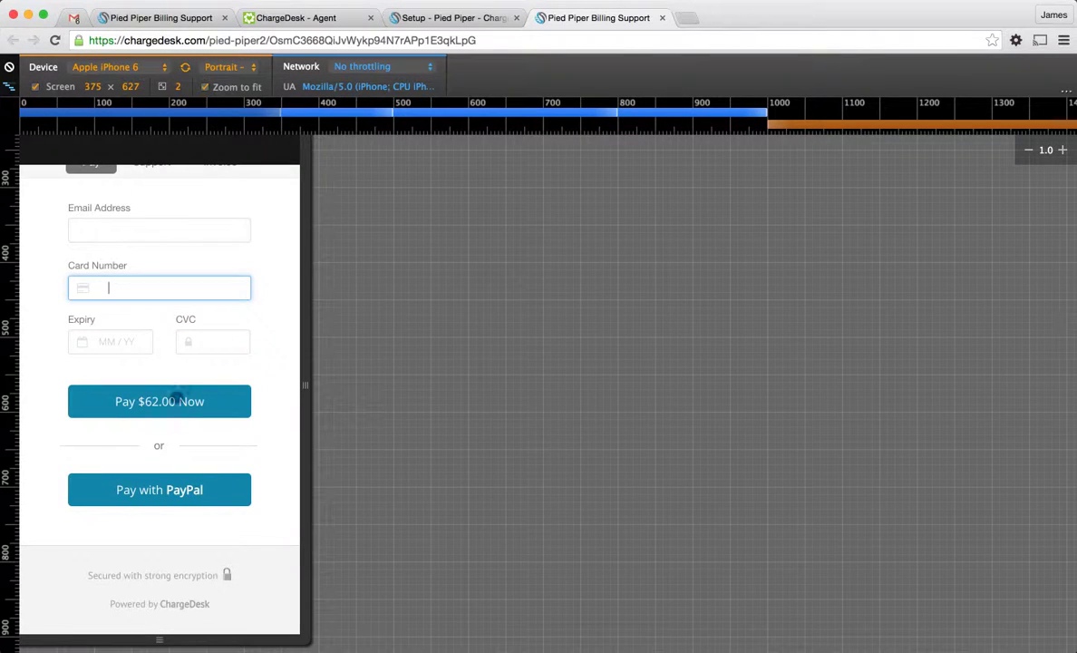
drag(261, 335, 269, 480)
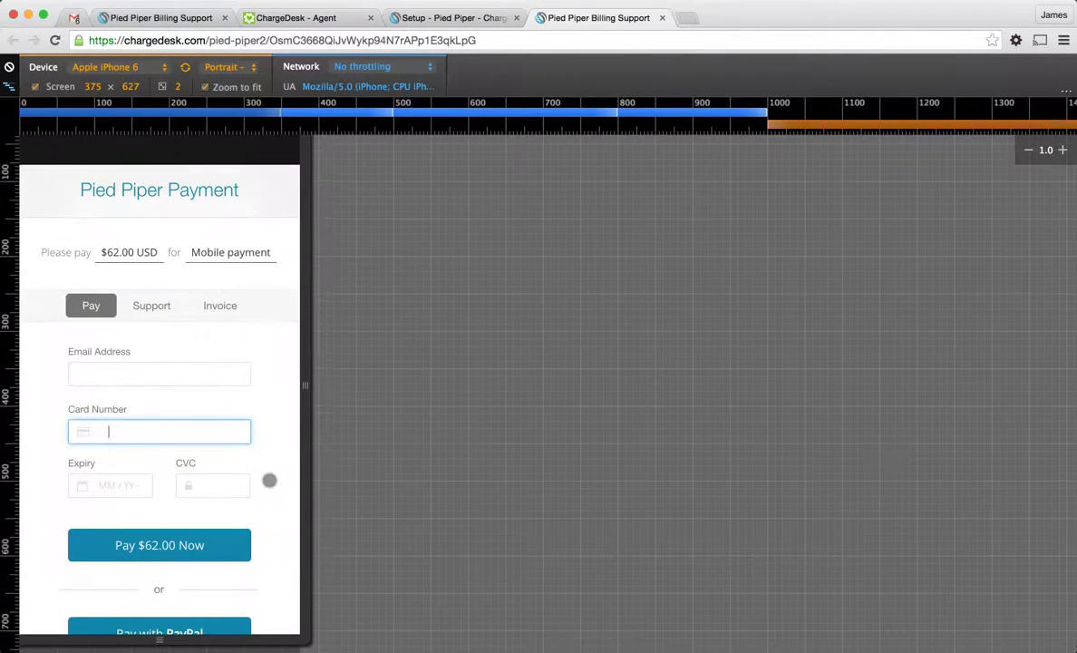
Return to Zendesk ticket #279 through the ChargeDesk - Agent tab and click into the public reply box
click(467, 19)
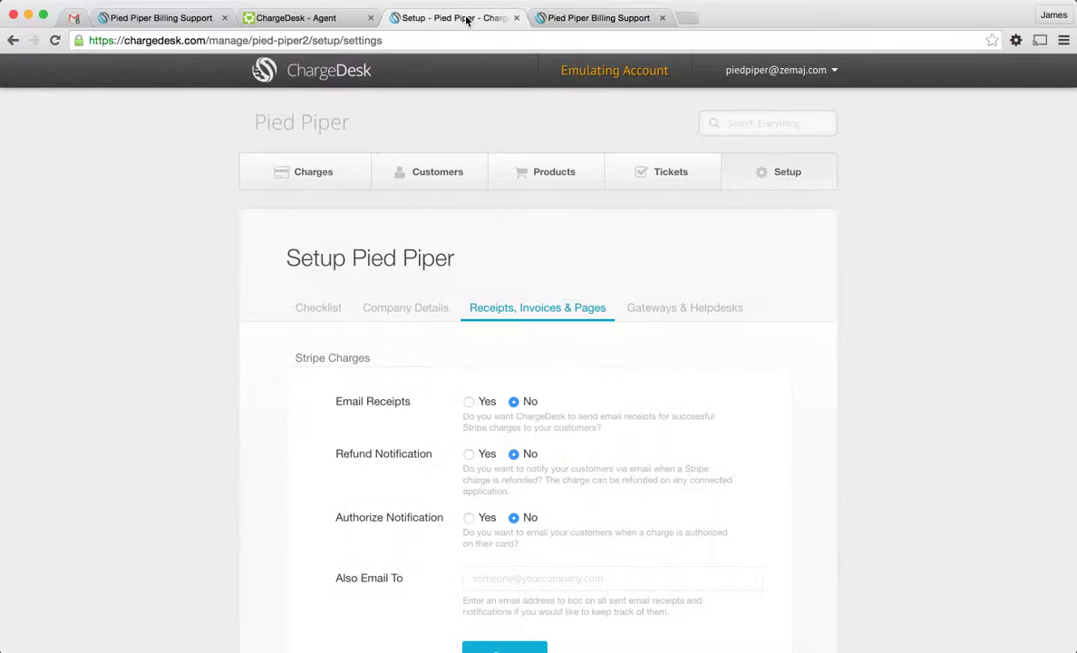
click(335, 18)
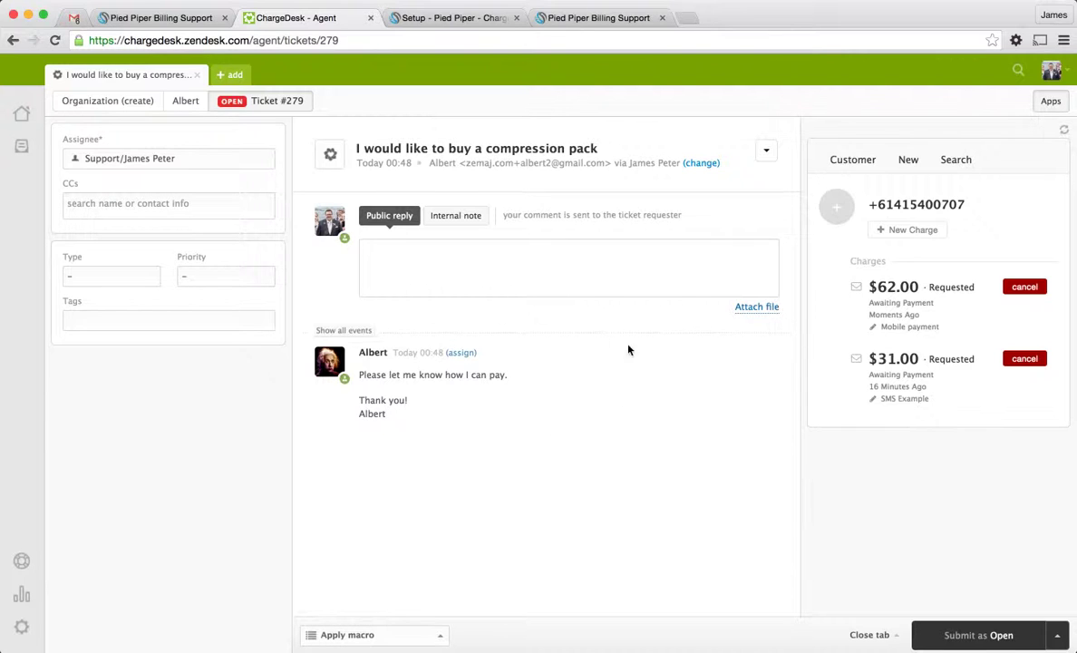
click(500, 266)
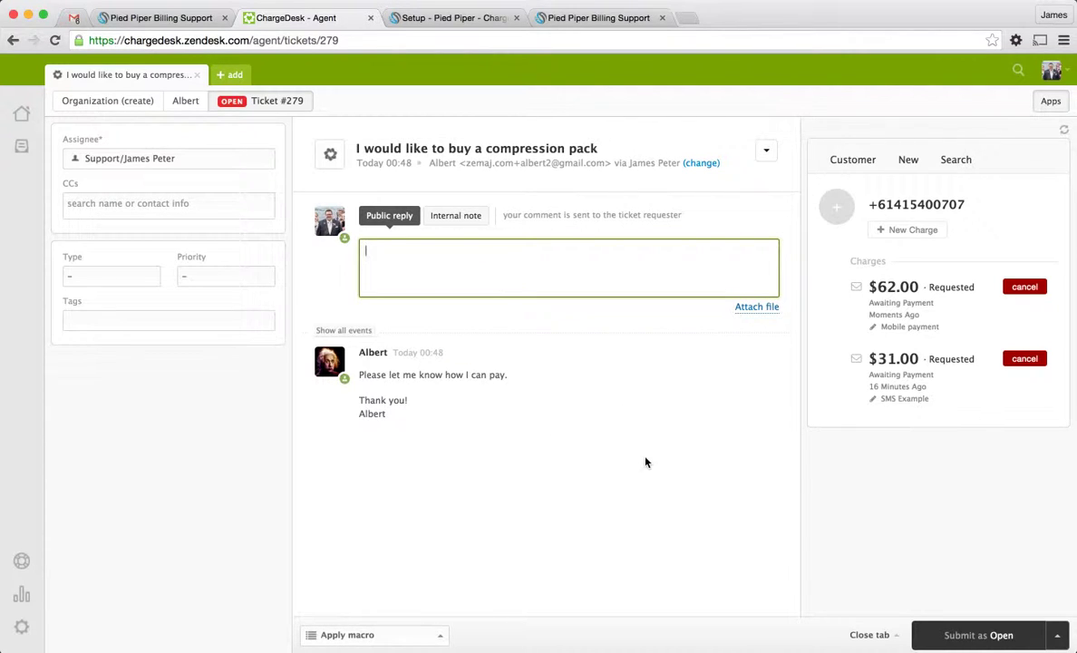